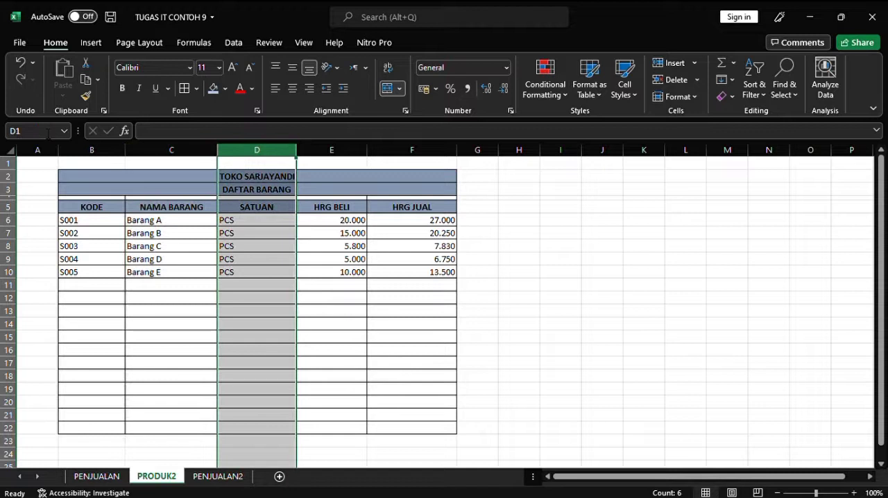
# Step: Name the SATUAN column D on the PRODUK2 sheet PRDSATUAN
pyautogui.write('PR')
pyautogui.write('DSATUAN')
pyautogui.press('Return')
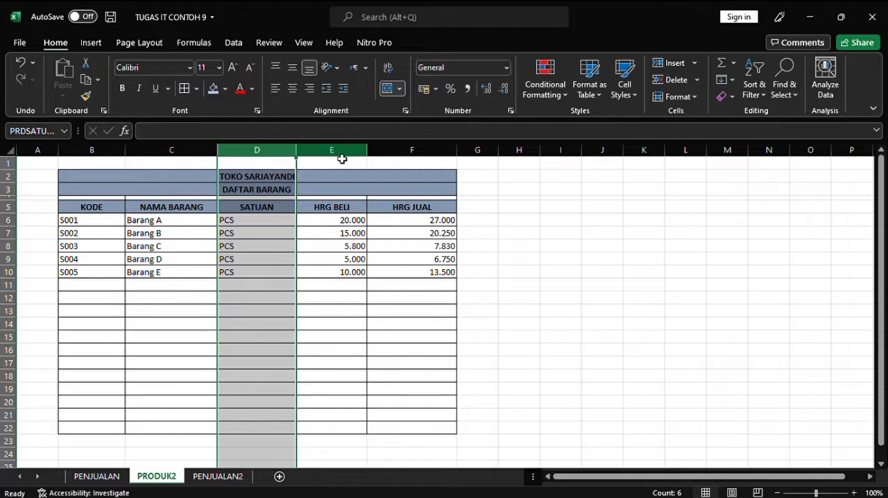
# Step: Name the HRG BELI column E PRDMODAL
pyautogui.click(342, 155)
pyautogui.click(55, 132)
pyautogui.write('PRD')
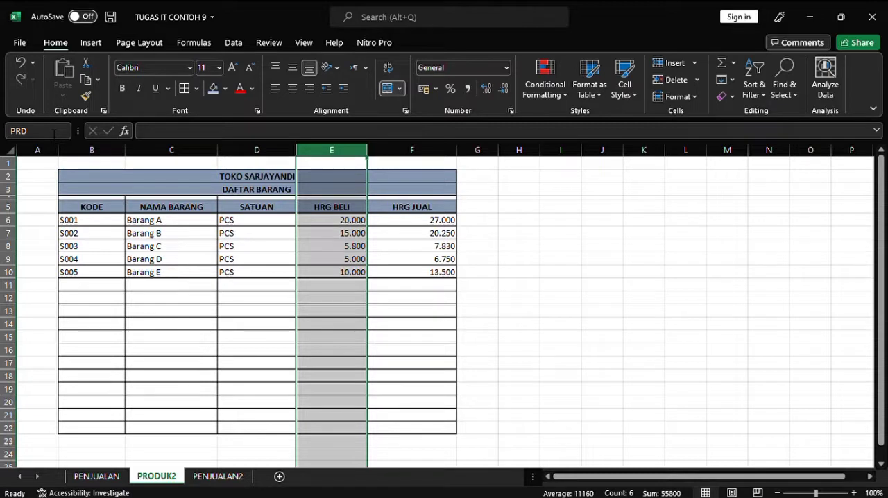
pyautogui.write('MODAL')
pyautogui.press('Return')
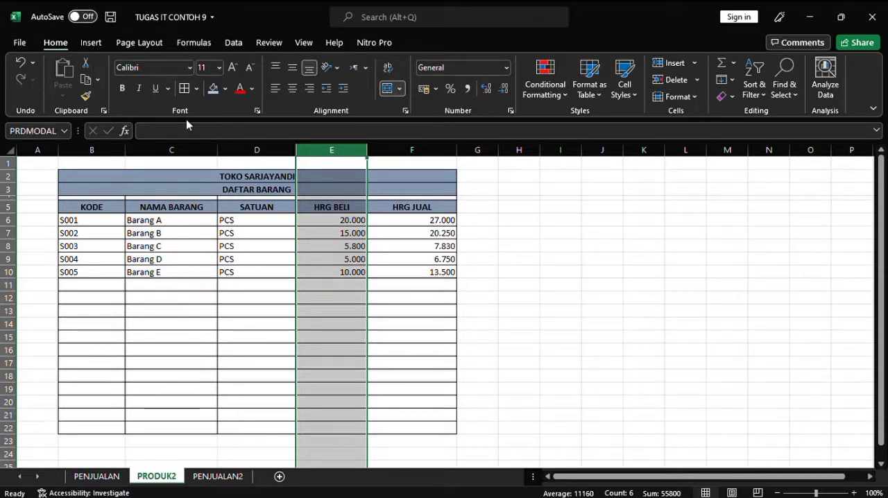
# Step: Name the HRG JUAL column F PRDJUAL
pyautogui.click(416, 151)
pyautogui.click(39, 133)
pyautogui.press('BackSpace')
pyautogui.write('PRD')
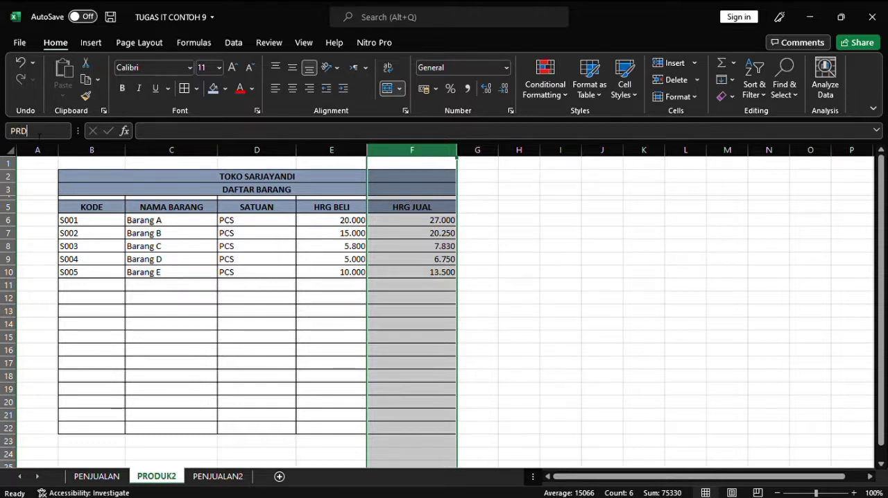
pyautogui.write('JUAL')
pyautogui.press('Return')
# Step: Check the range names assigned to columns B through F of the product list
pyautogui.click(115, 161)
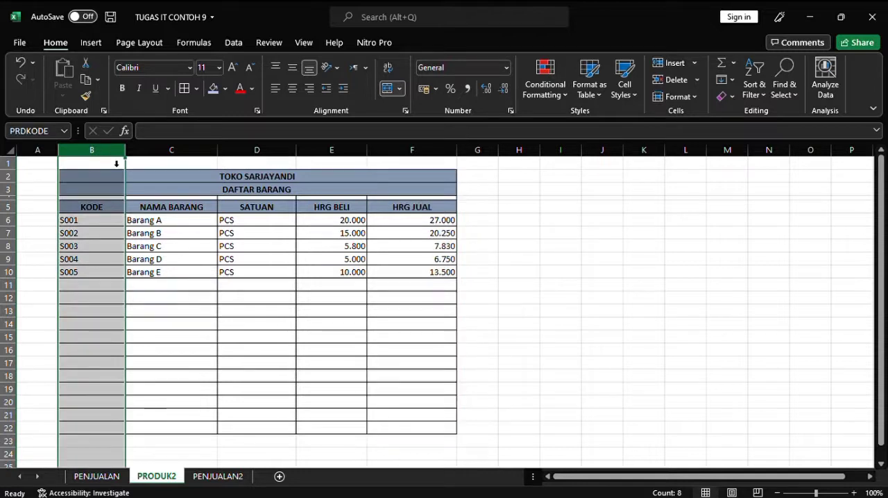
pyautogui.click(158, 156)
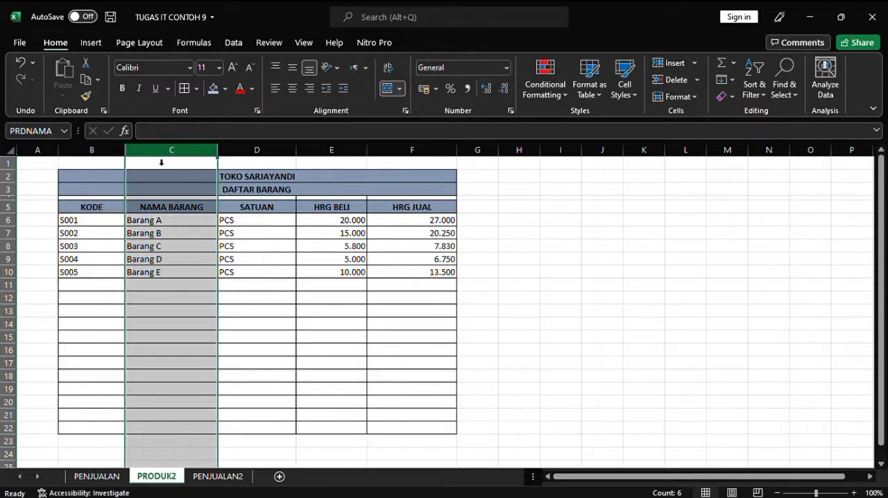
pyautogui.click(265, 160)
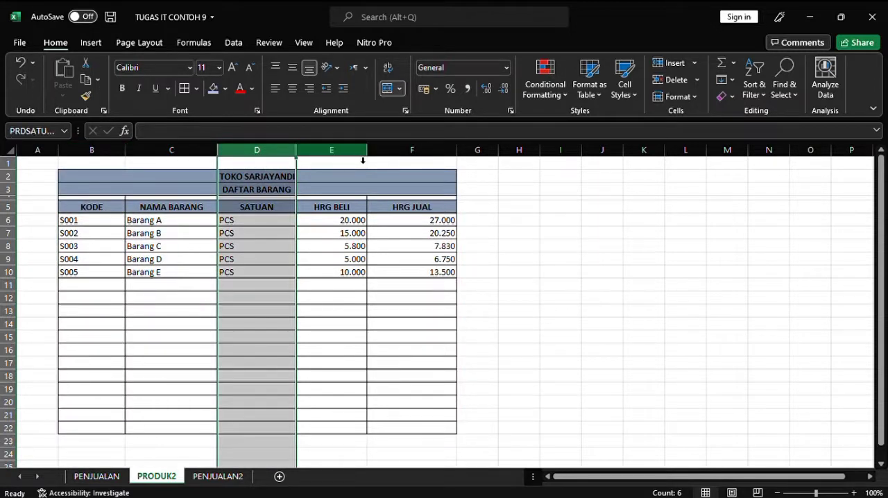
pyautogui.click(361, 159)
pyautogui.click(420, 158)
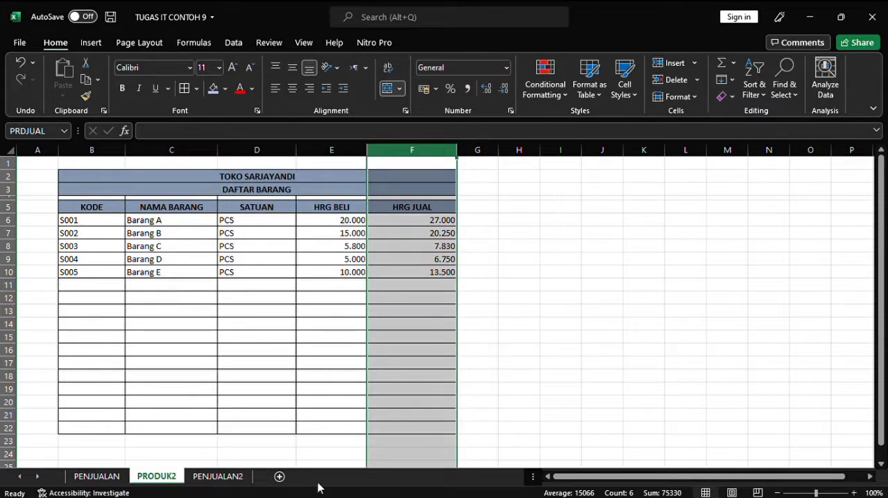
# Step: On the PENJUALAN2 sheet, set up data validation for the KODE cell C6 and copy it down to C19
pyautogui.click(226, 476)
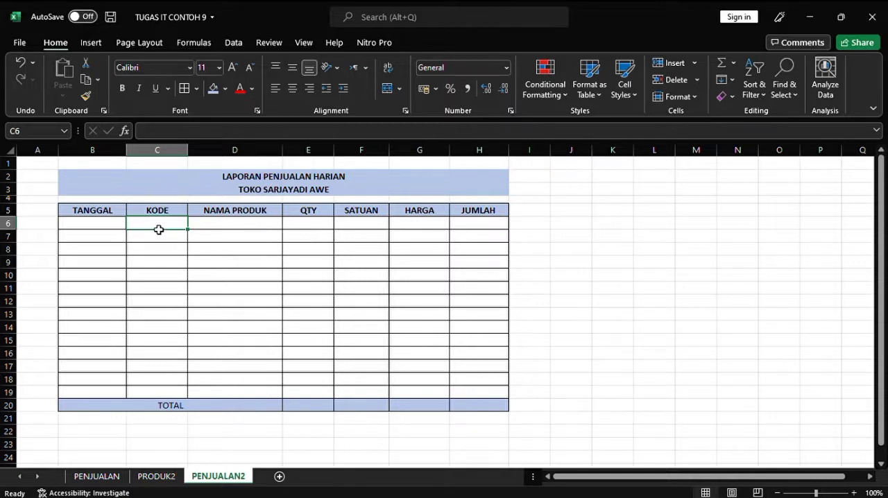
pyautogui.click(231, 42)
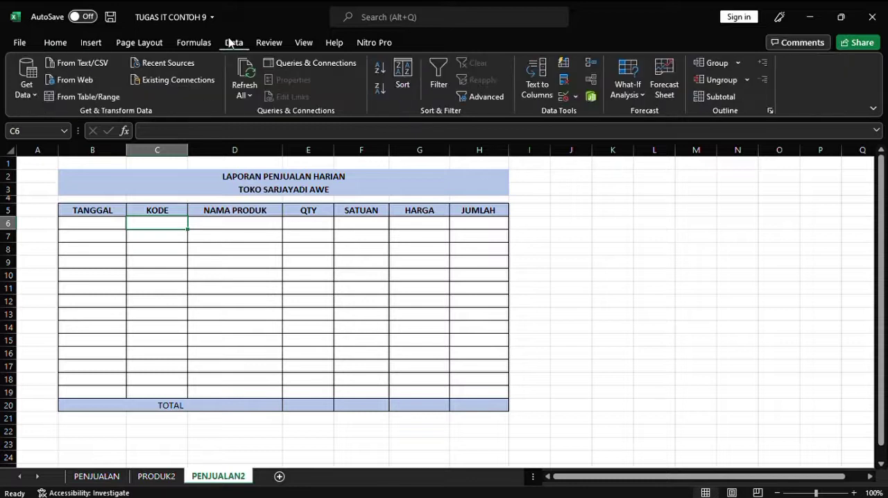
pyautogui.click(567, 101)
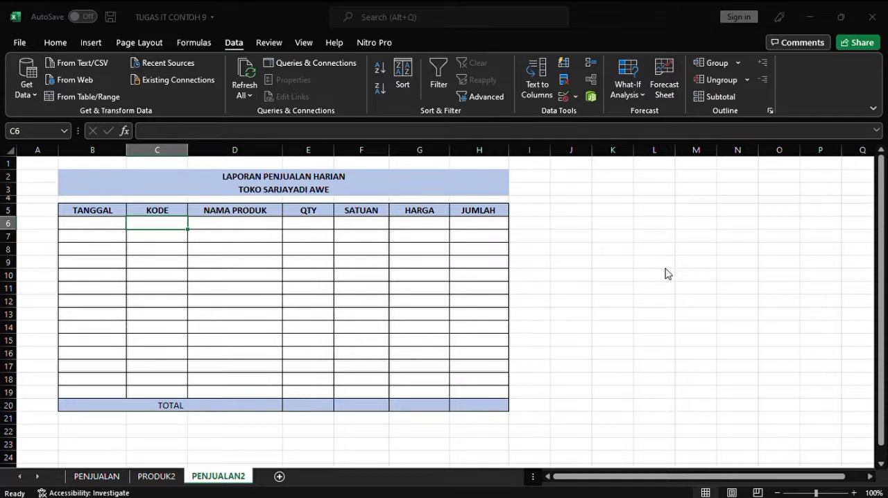
pyautogui.click(592, 320)
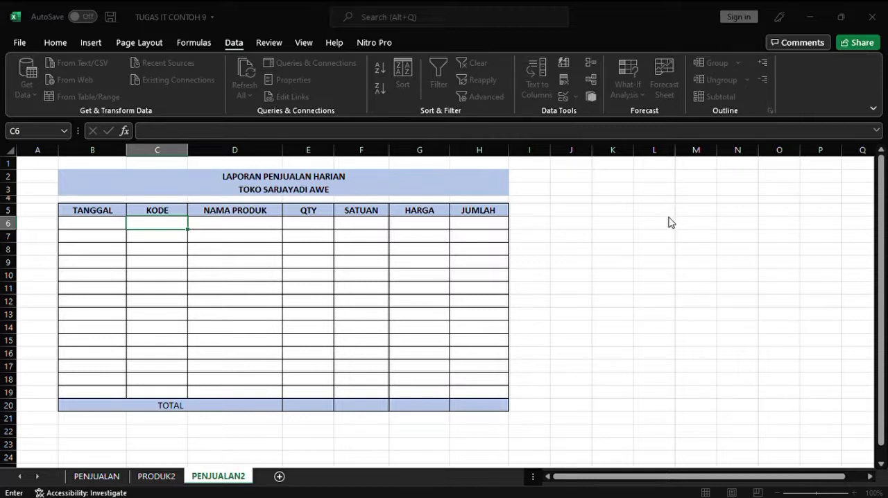
pyautogui.click(698, 283)
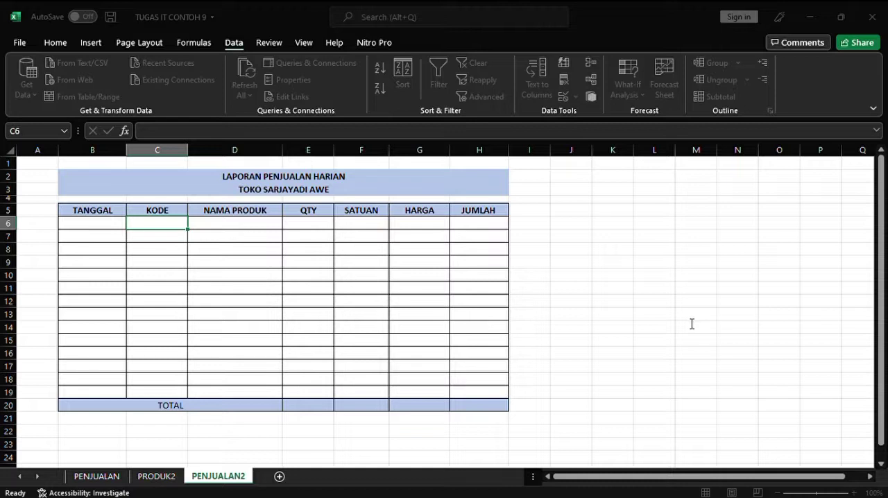
pyautogui.click(709, 376)
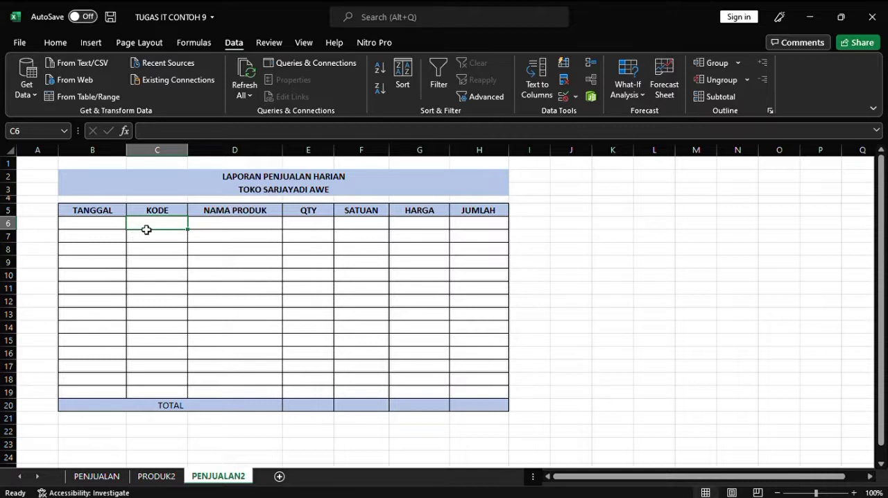
pyautogui.moveTo(189, 231)
pyautogui.mouseDown()
pyautogui.moveTo(196, 275)
pyautogui.moveTo(182, 395)
pyautogui.mouseUp()
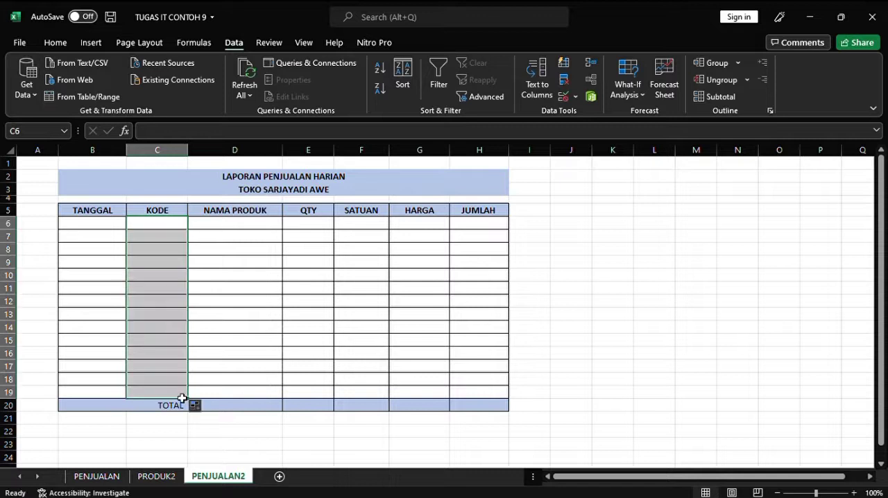
# Step: Enter the date 01/01/2021 in the first TANGGAL row, cell B6
pyautogui.click(106, 229)
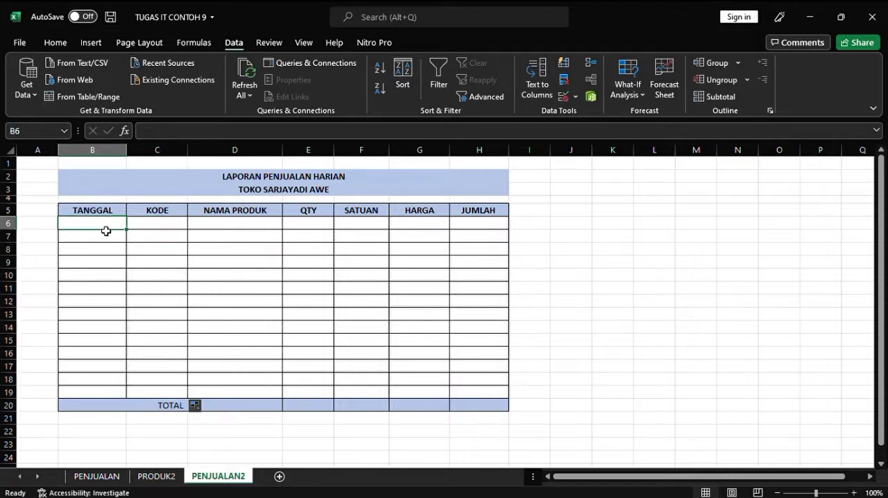
pyautogui.write('01')
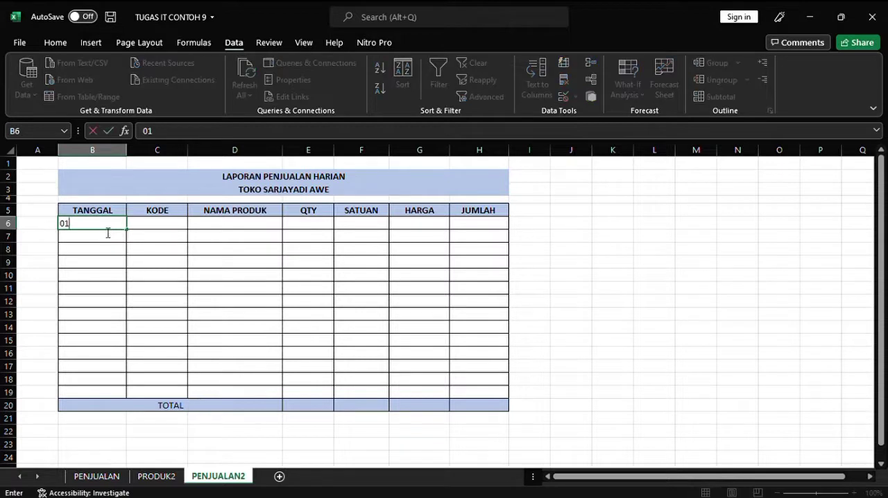
pyautogui.write('/01/2021')
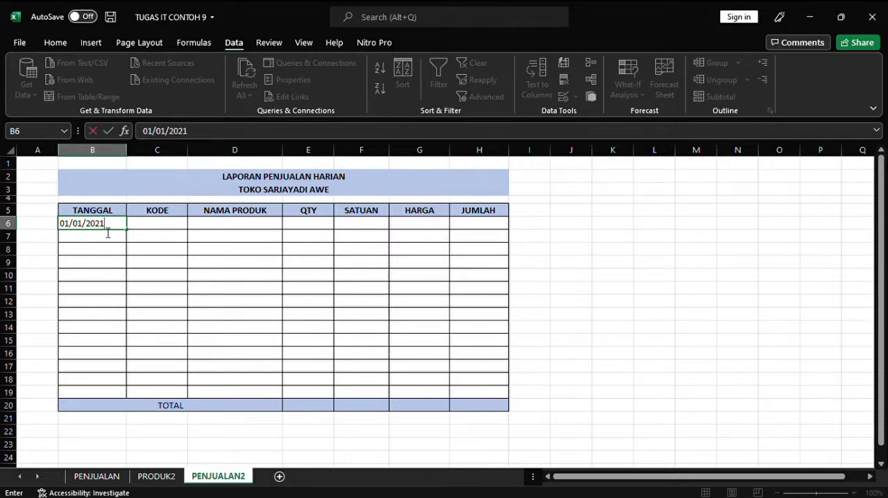
pyautogui.press('Return')
# Step: Try entering the code S007 in C6 to test the KODE validation
pyautogui.click(159, 231)
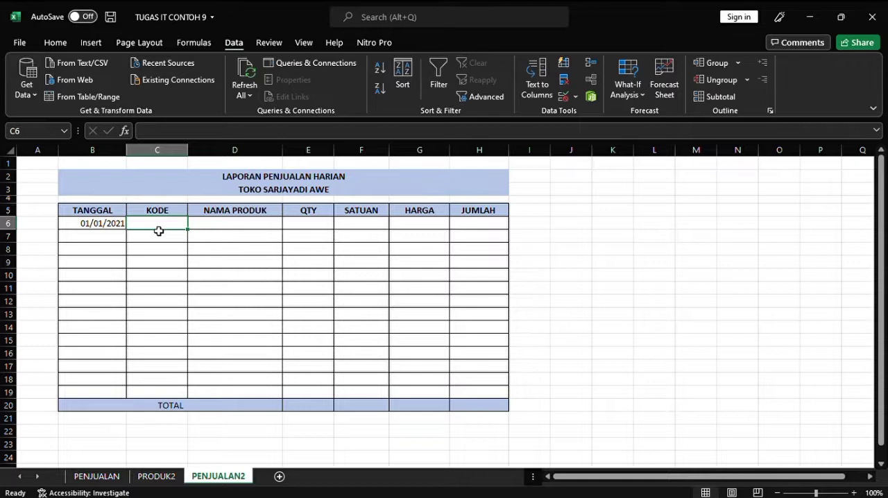
pyautogui.write('S')
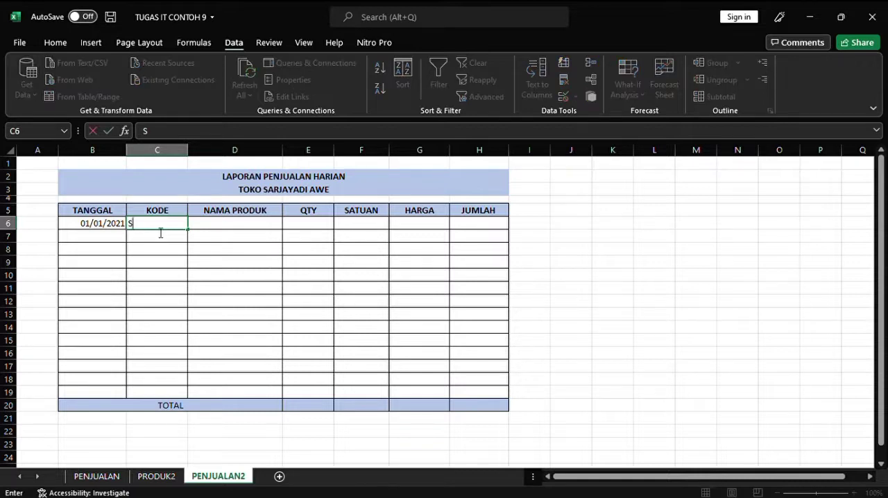
pyautogui.write('007')
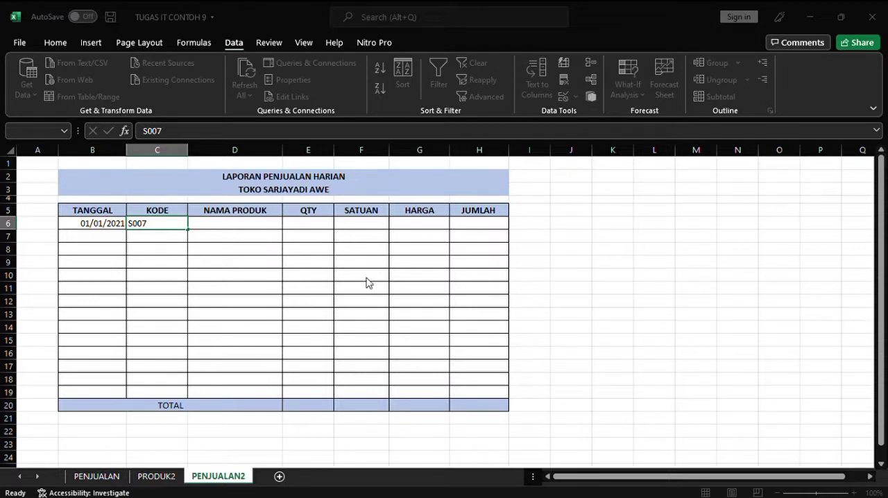
# Step: Enter the product code S001 in cell C6
pyautogui.press('BackSpace')
pyautogui.write('S')
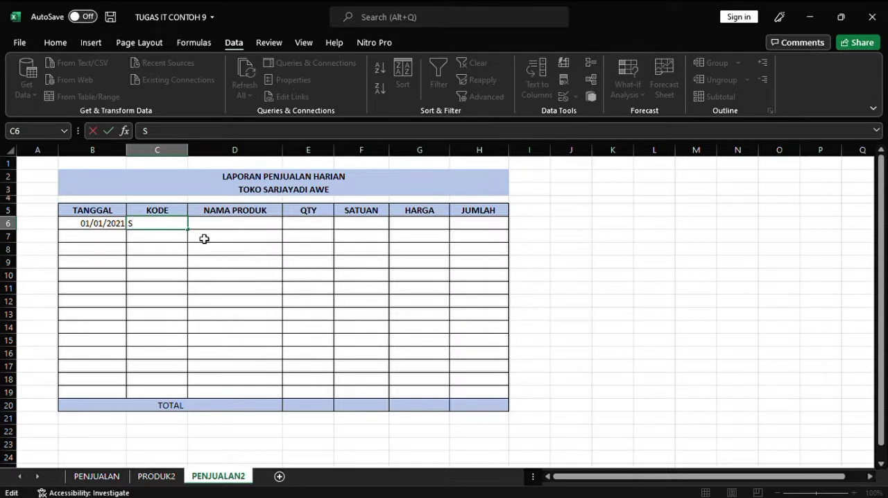
pyautogui.write('001')
pyautogui.press('Return')
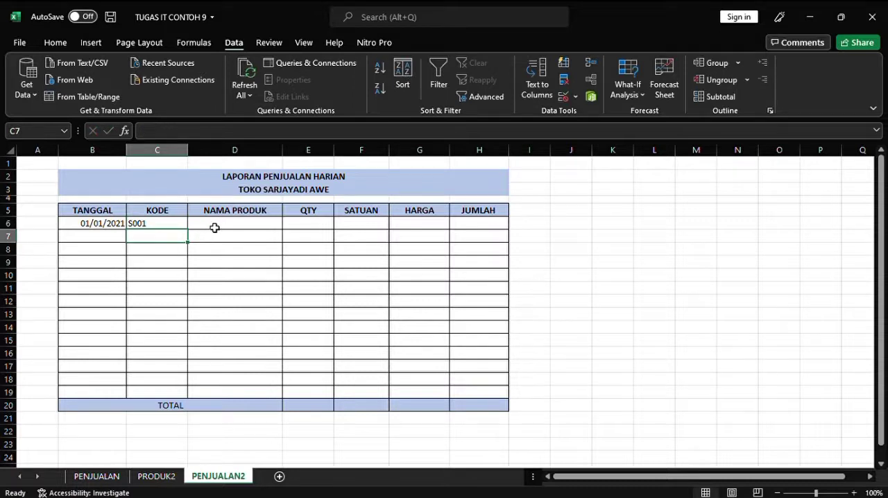
# Step: Enter the product name lookup =INDEX(PRDNAMA;MATCH(C6;PRDKODE;0)) in the NAMA PRODUK cell D6
pyautogui.click(215, 227)
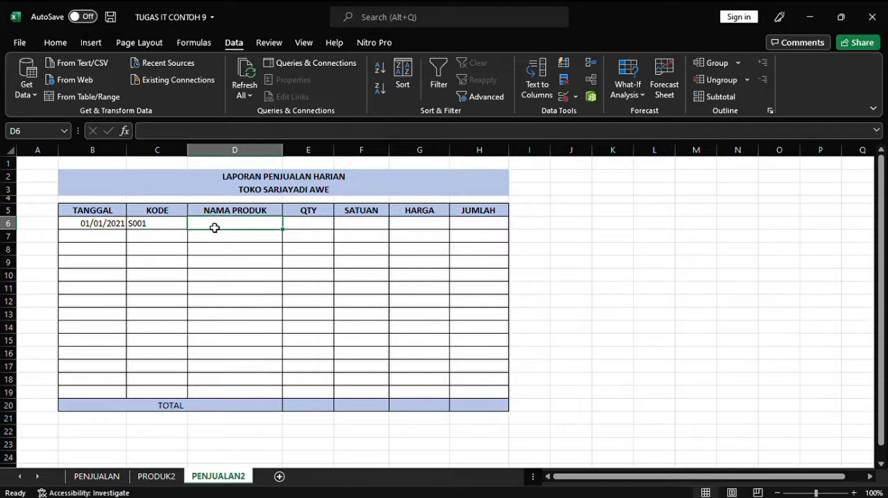
pyautogui.write('=I')
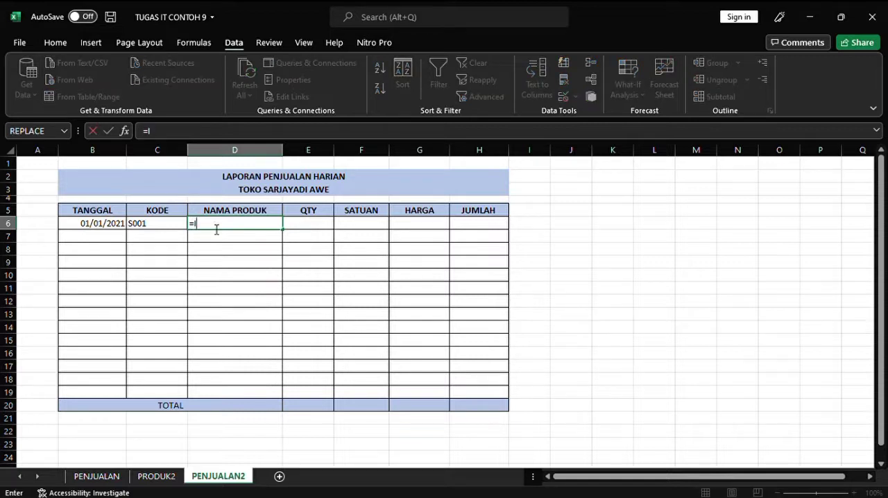
pyautogui.write('NDEX(PRD')
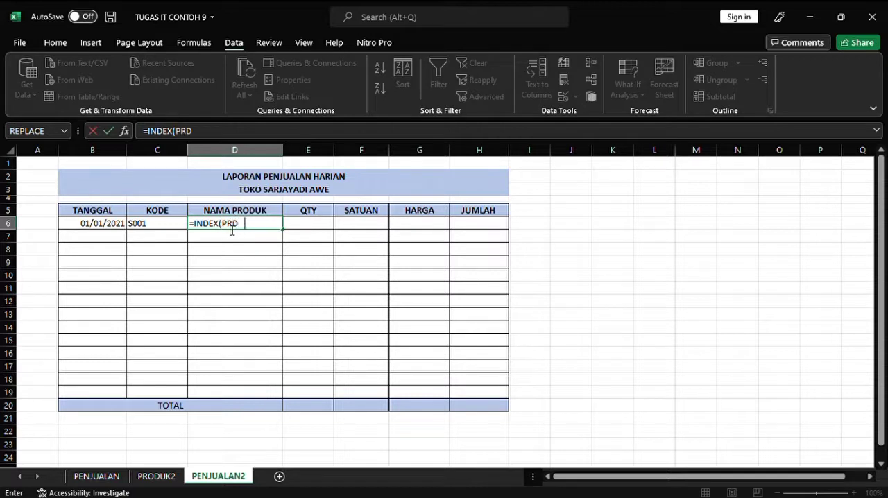
pyautogui.write('NAMA')
pyautogui.write(';MATCH')
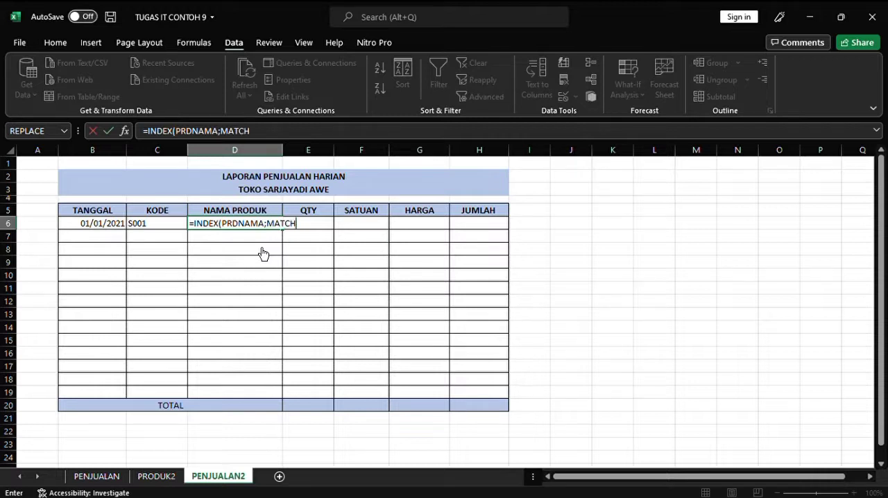
pyautogui.write('(')
pyautogui.click(158, 231)
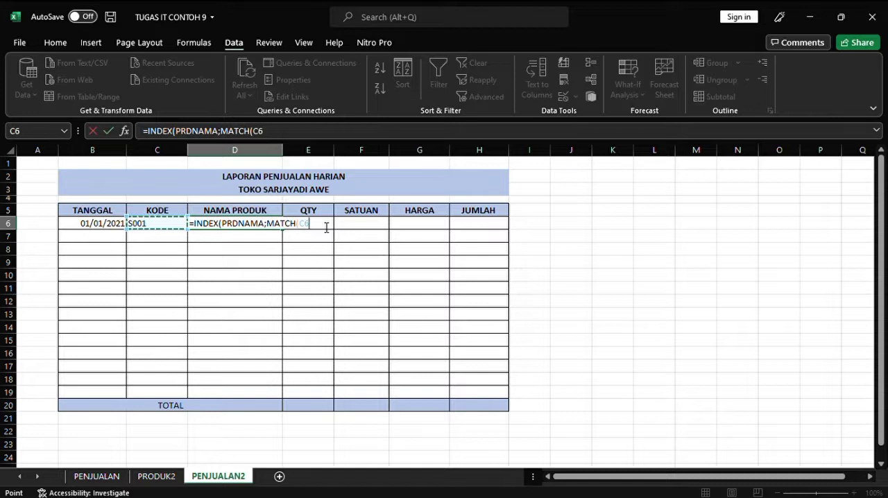
pyautogui.write(';')
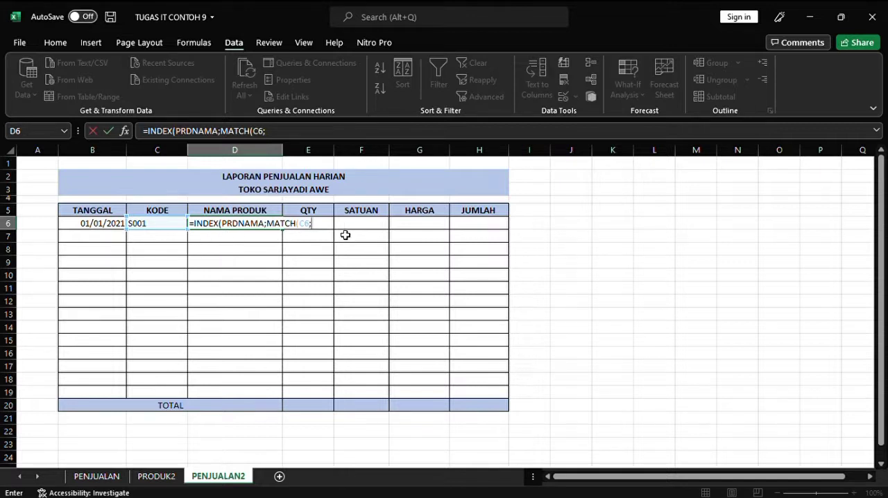
pyautogui.write('PRDKO')
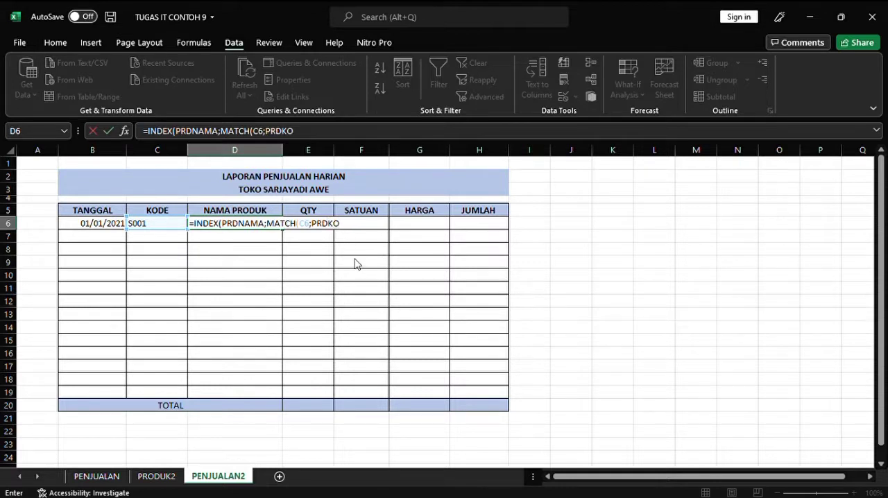
pyautogui.write('DE;0)')
pyautogui.press('Return')
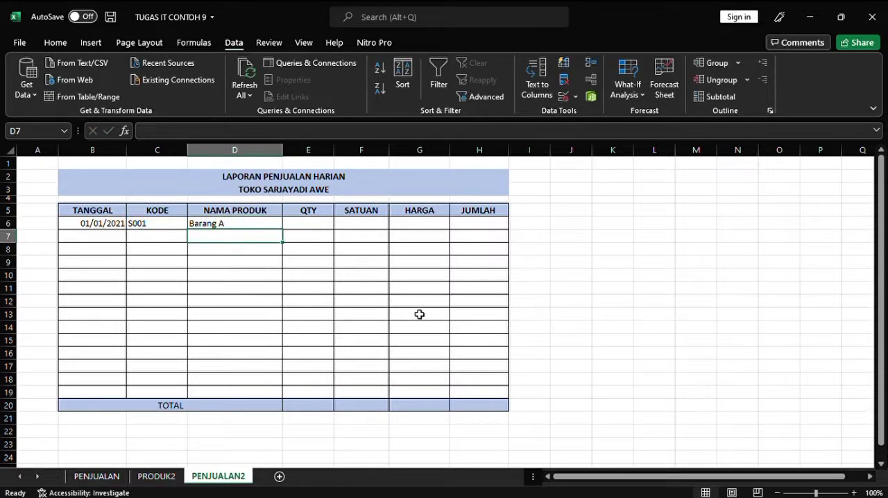
# Step: Fill the product name formula from D6 down to D19
pyautogui.click(258, 223)
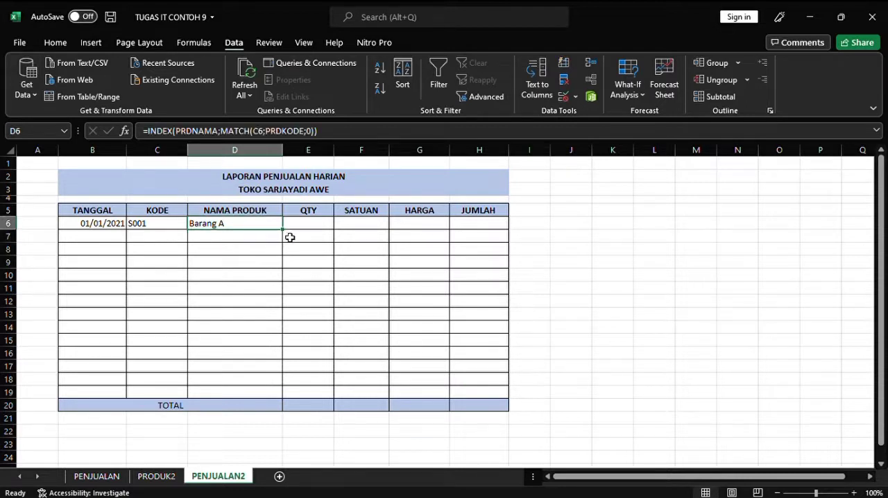
pyautogui.moveTo(284, 229); pyautogui.dragTo(272, 399)
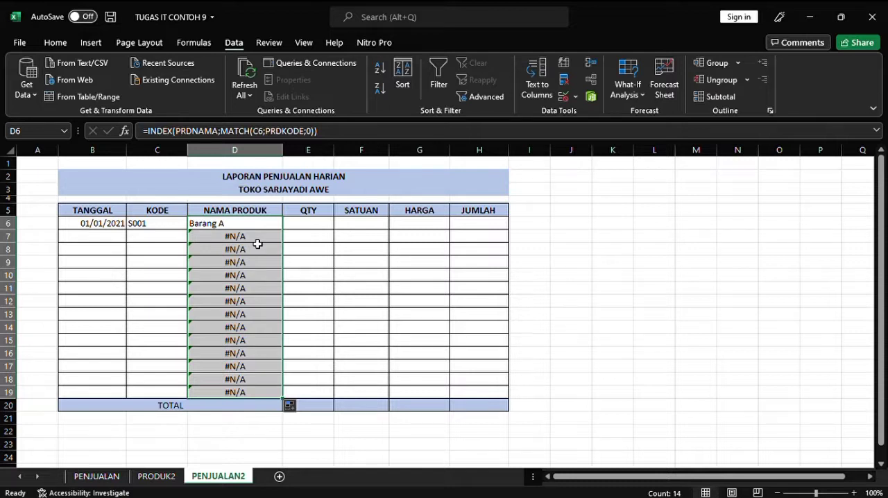
# Step: Wrap the NAMA PRODUK lookup in D6 in IFERROR with an empty-text fallback: =IFERROR(INDEX(PRDNAMA;MATCH(C6;PRDKODE;0));"")
pyautogui.click(249, 228)
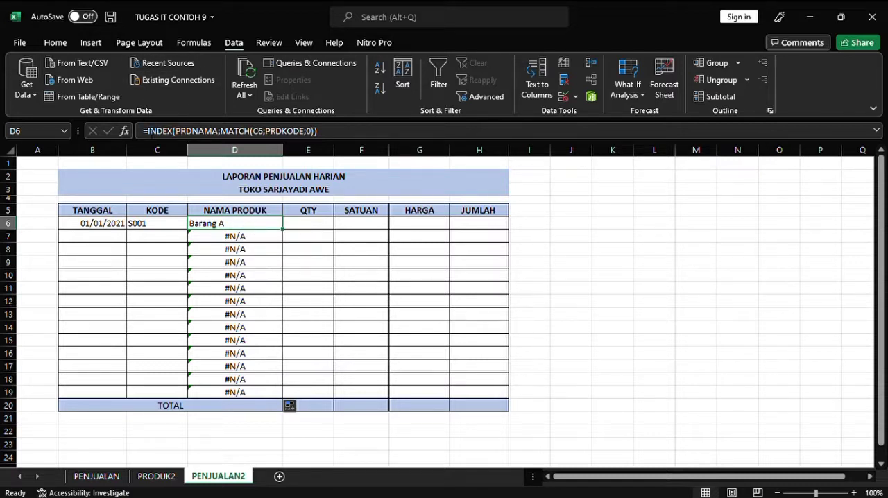
pyautogui.click(146, 131)
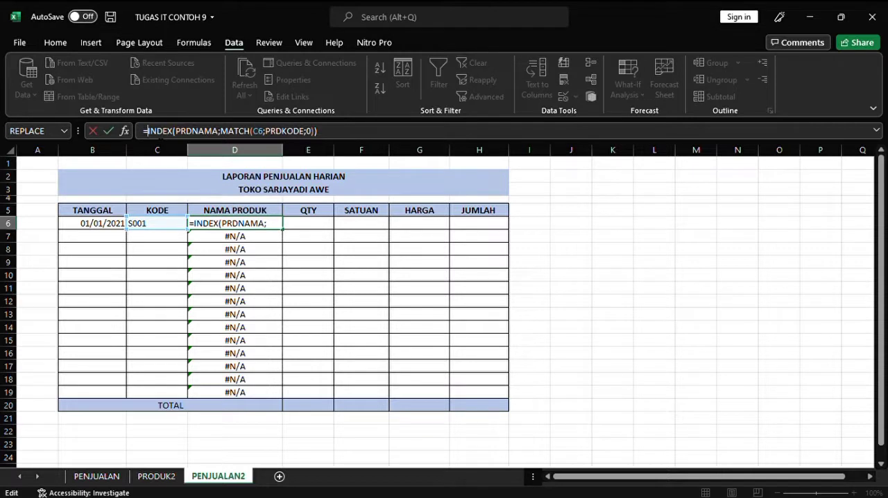
pyautogui.write('IFER')
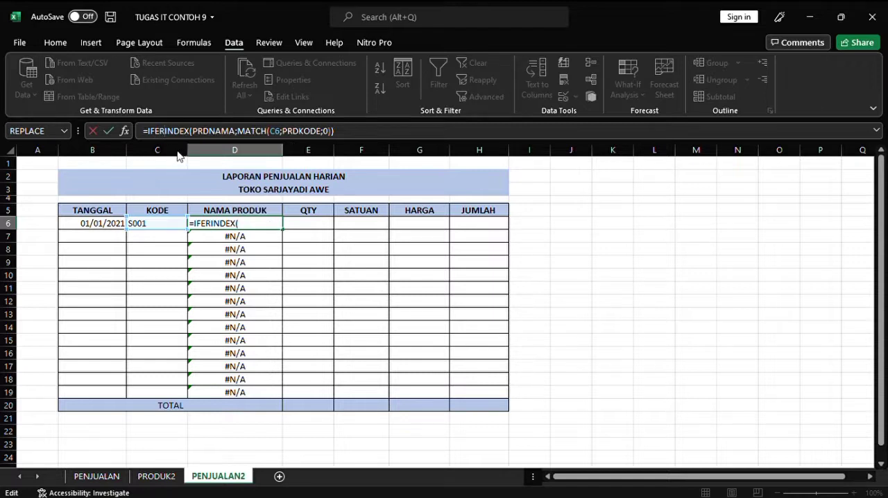
pyautogui.write('ROR(')
pyautogui.click(373, 133)
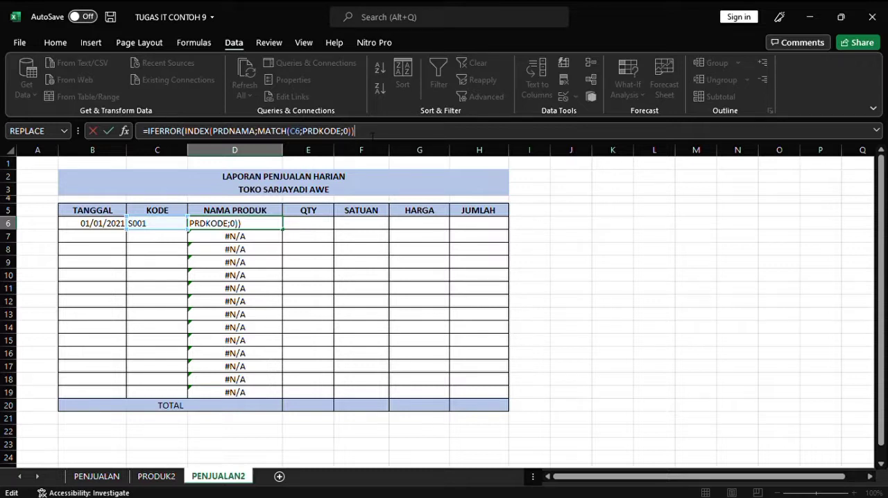
pyautogui.write(';"")')
pyautogui.press('Return')
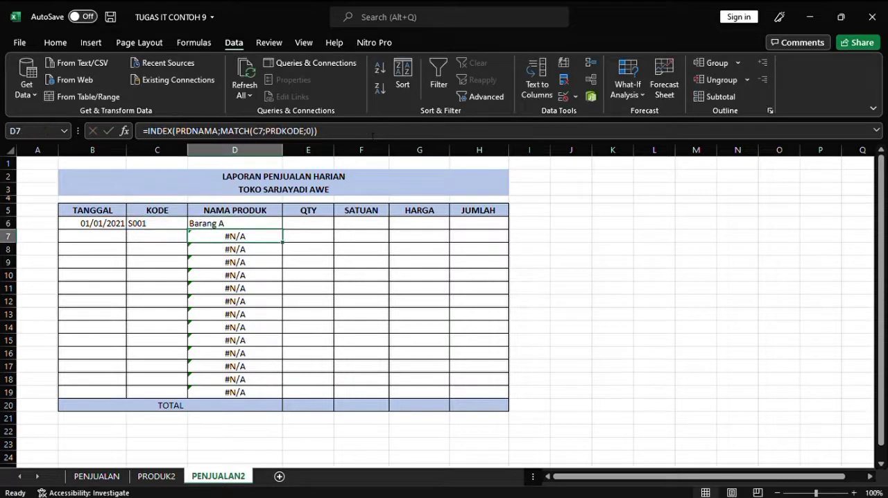
# Step: Fill the IFERROR product name formula from D6 down to D19
pyautogui.click(273, 229)
pyautogui.moveTo(283, 230); pyautogui.dragTo(284, 397)
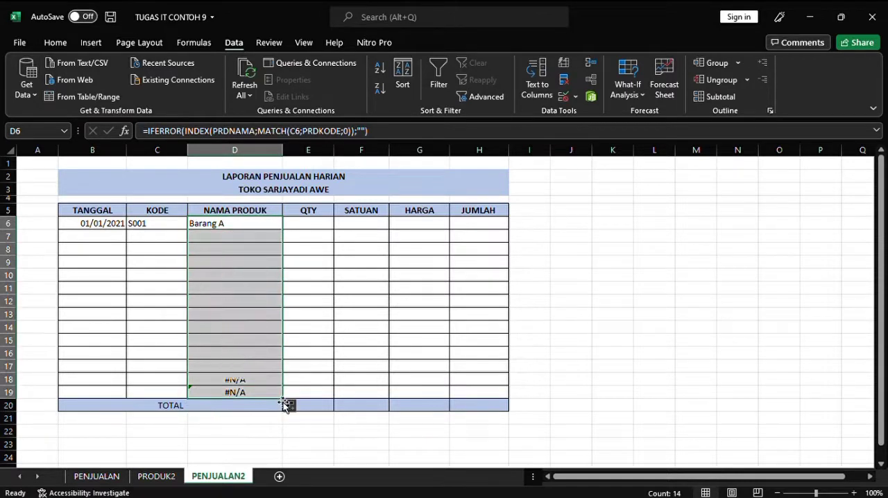
pyautogui.click(243, 228)
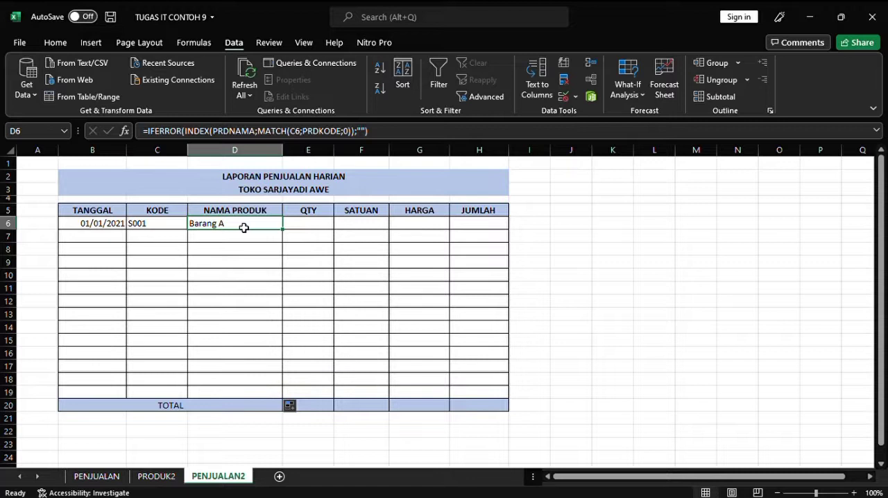
# Step: Copy the full formula text of the NAMA PRODUK cell D6 into the SATUAN cell F6, keeping the C6 reference
pyautogui.click(357, 214)
pyautogui.press('Down')
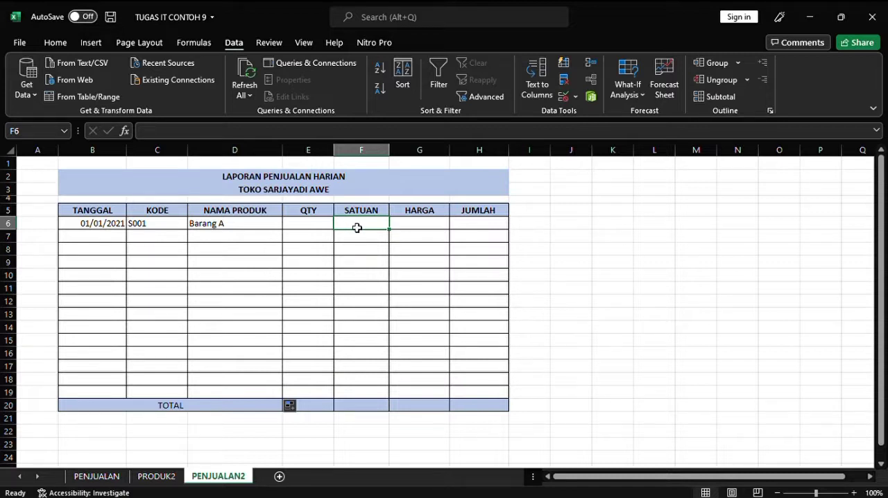
pyautogui.click(241, 224)
pyautogui.moveTo(367, 131); pyautogui.dragTo(143, 130)
pyautogui.hotkey('ctrl', 'c')
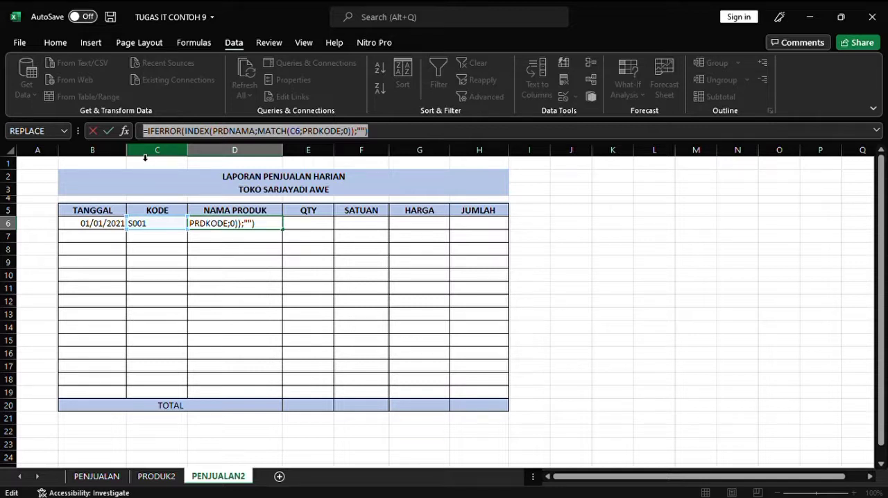
pyautogui.click(378, 131)
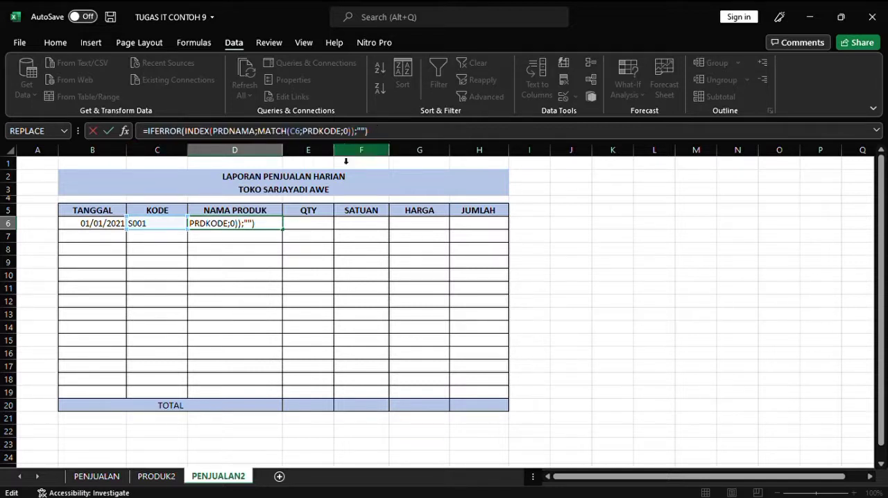
pyautogui.click(347, 229)
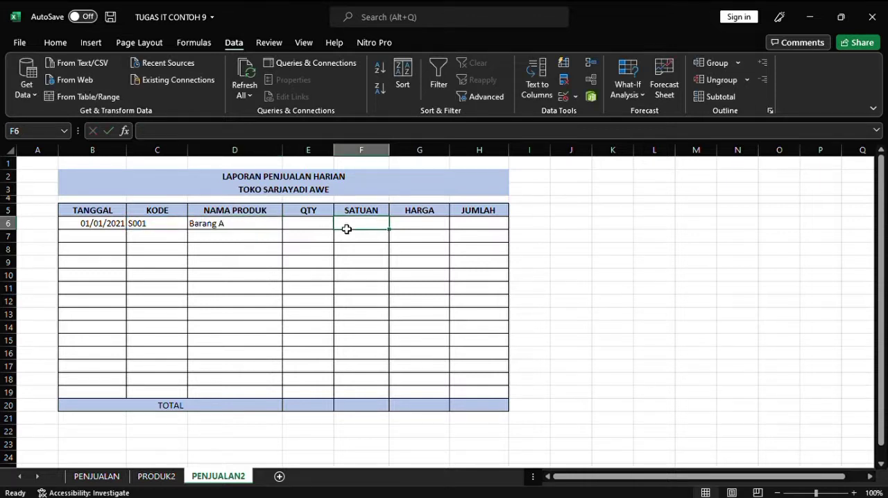
pyautogui.hotkey('ctrl', 'v')
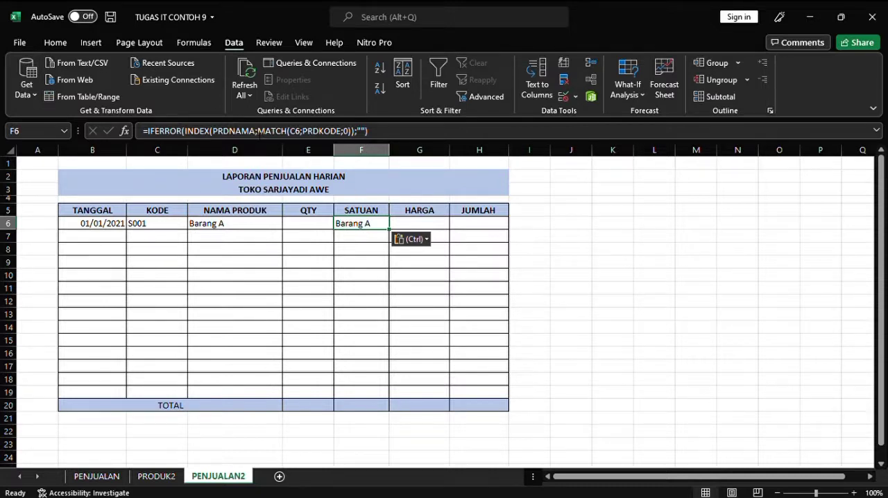
# Step: Replace PRDNAMA with PRDSATUAN in the F6 formula so it looks up the product's unit
pyautogui.click(257, 132)
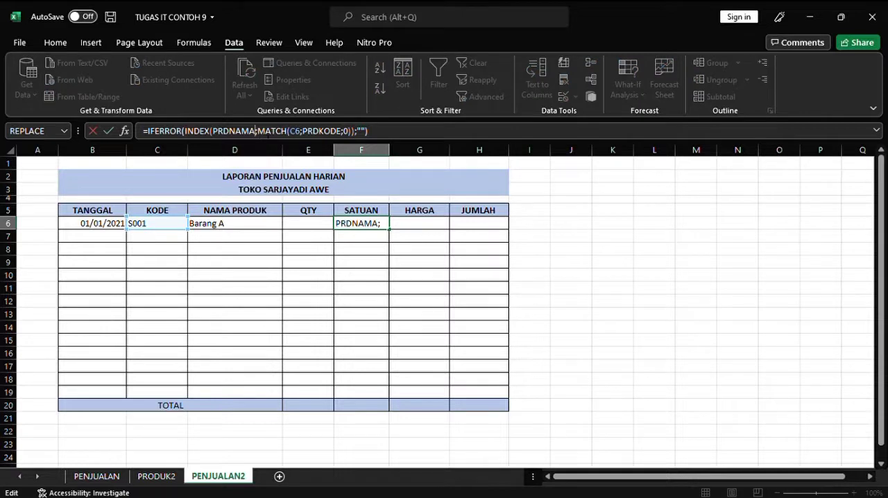
pyautogui.press('BackSpace')
pyautogui.press('BackSpace')
pyautogui.press('BackSpace')
pyautogui.press('BackSpace')
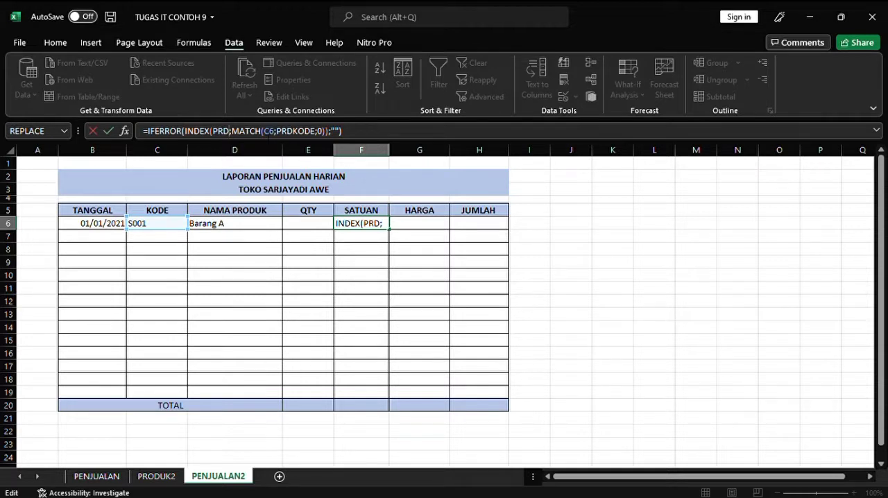
pyautogui.write('SA')
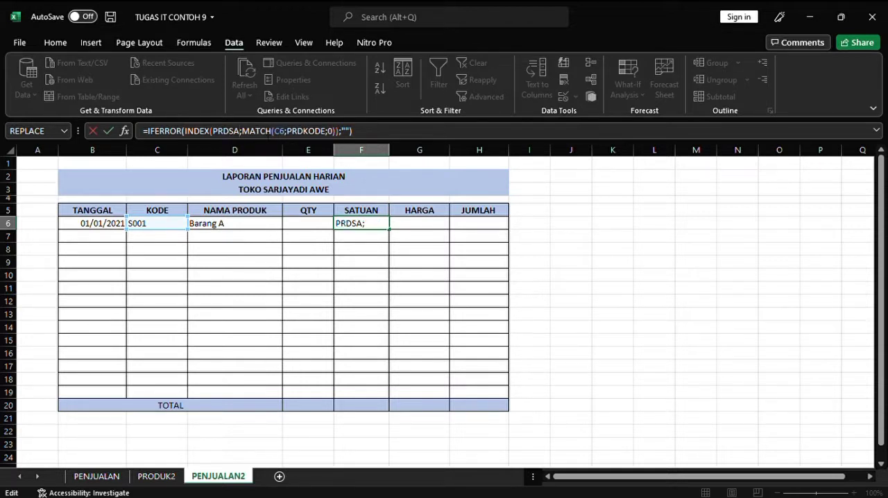
pyautogui.write('TUAN')
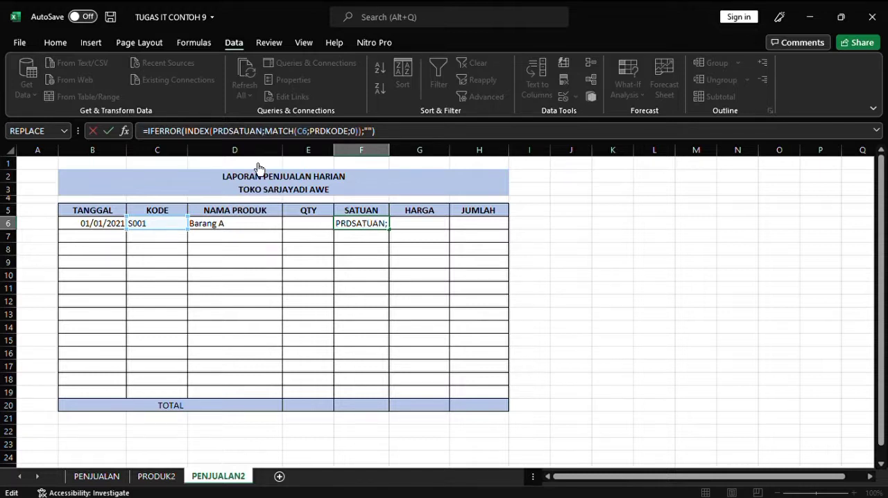
pyautogui.press('Return')
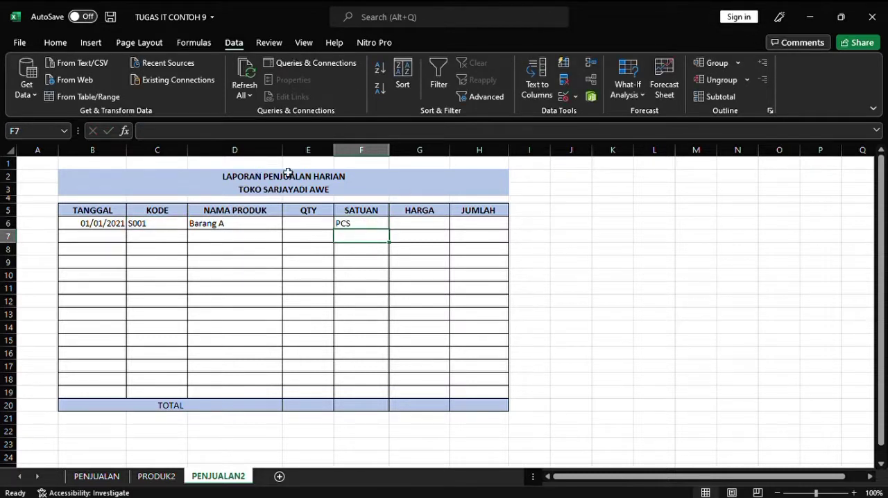
# Step: Paste the copied lookup formula into the HARGA cell G6 and replace PRDNAMA with PRDJUAL
pyautogui.click(412, 224)
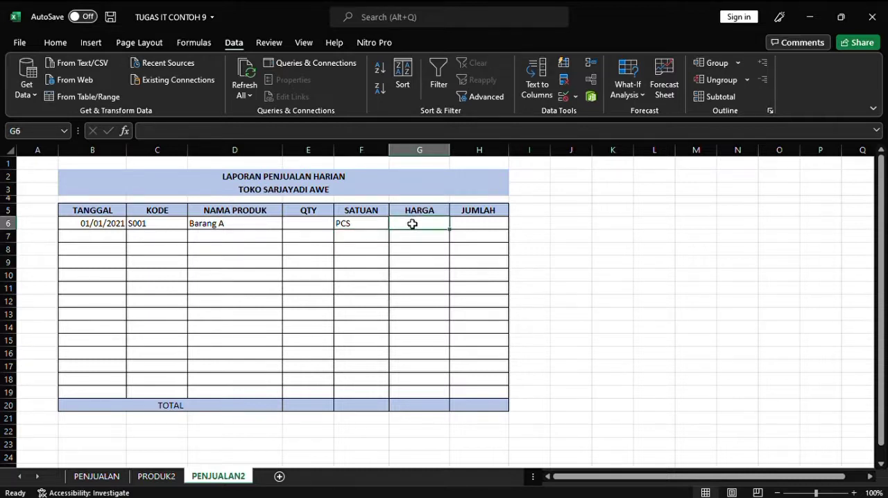
pyautogui.hotkey('ctrl', 'v')
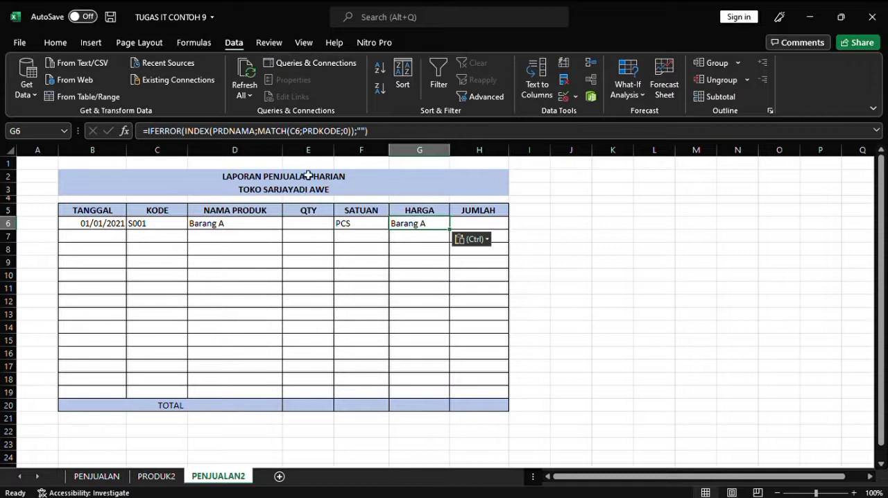
pyautogui.moveTo(256, 131); pyautogui.dragTo(230, 130)
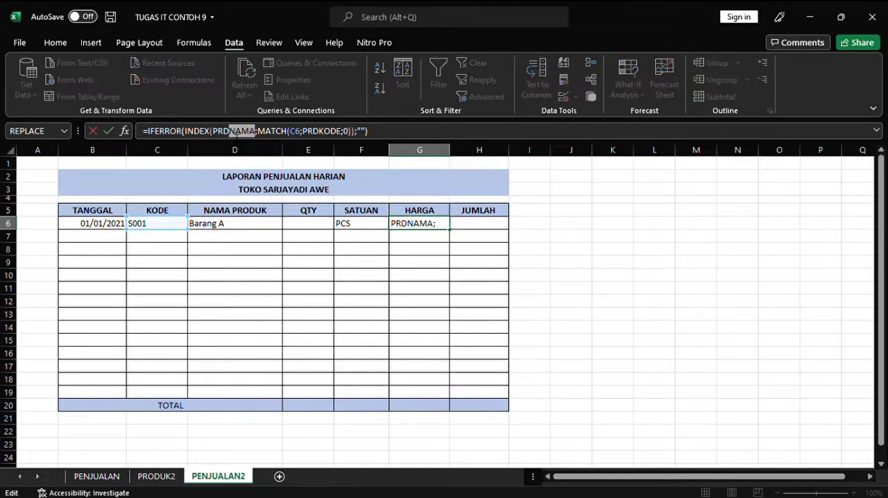
pyautogui.press('BackSpace')
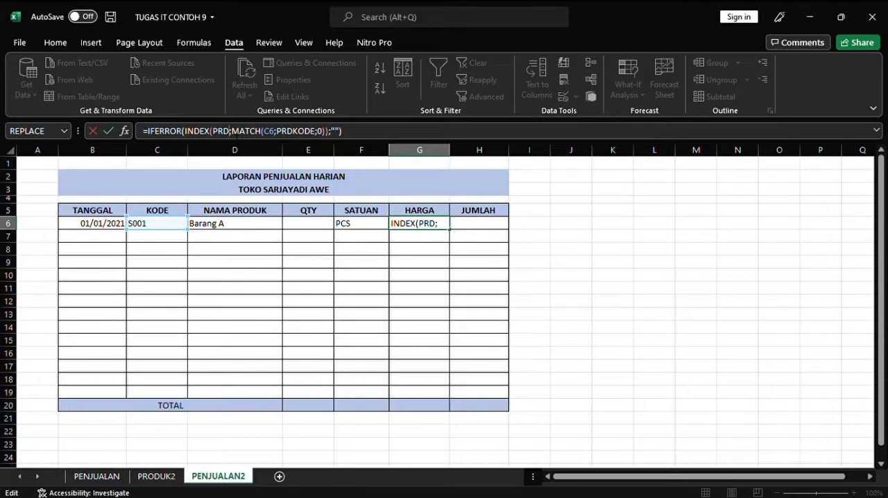
pyautogui.write('JU')
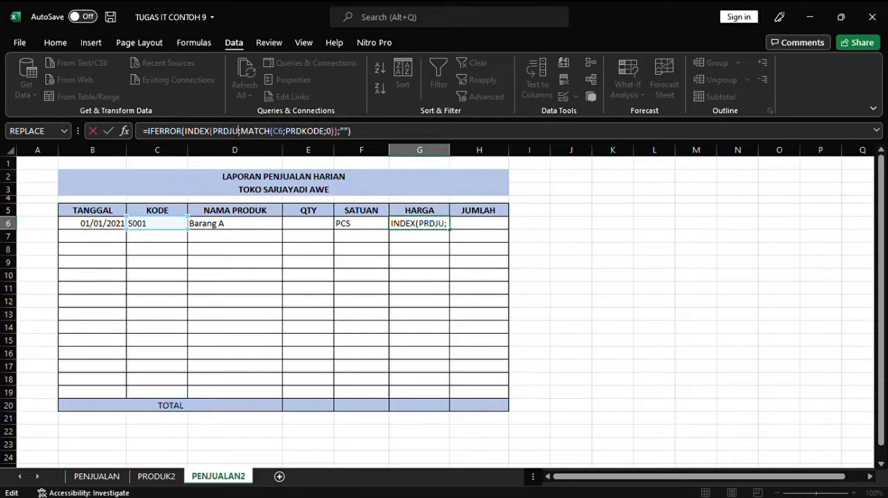
pyautogui.write('AL')
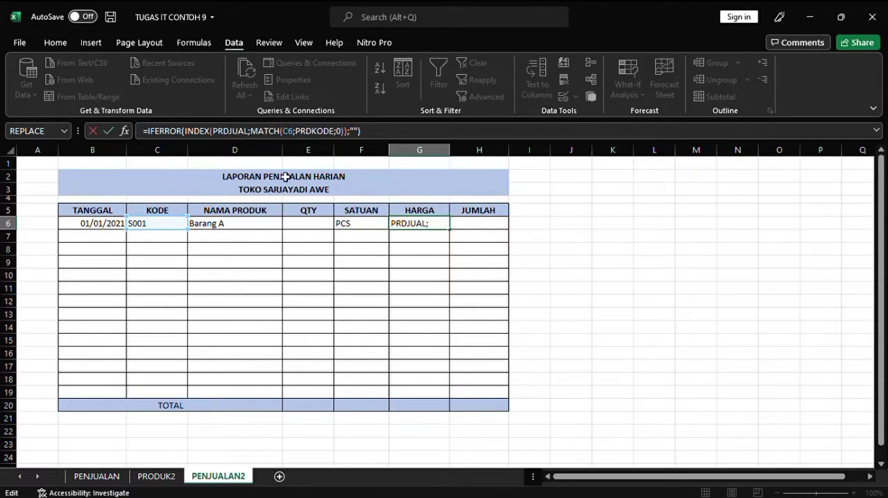
pyautogui.press('Return')
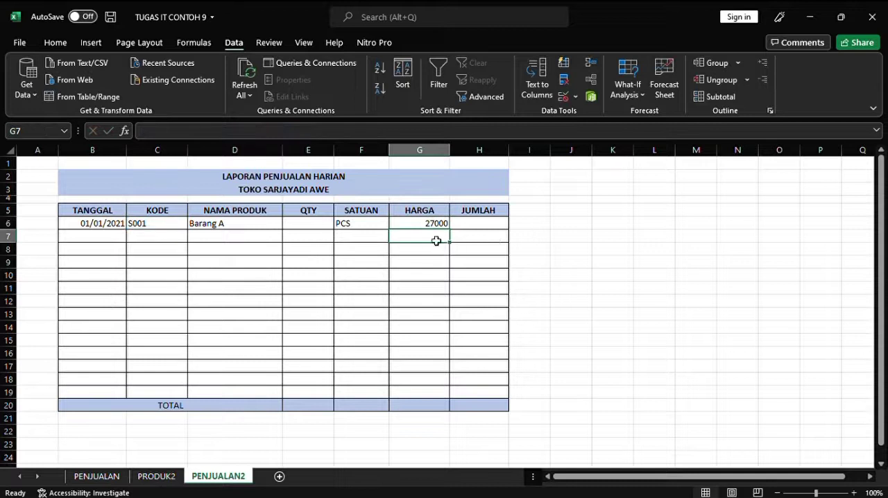
# Step: Enter the quantity times price formula =E6*G6 in the JUMLAH cell H6
pyautogui.click(475, 228)
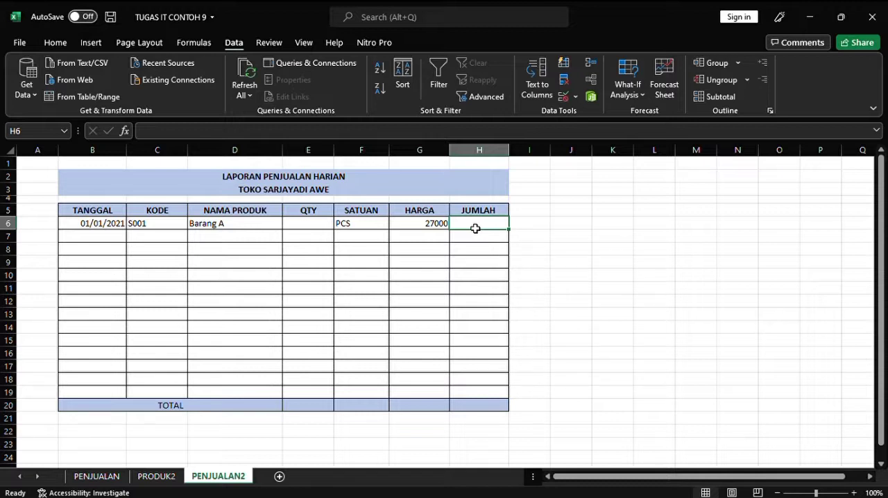
pyautogui.write('=')
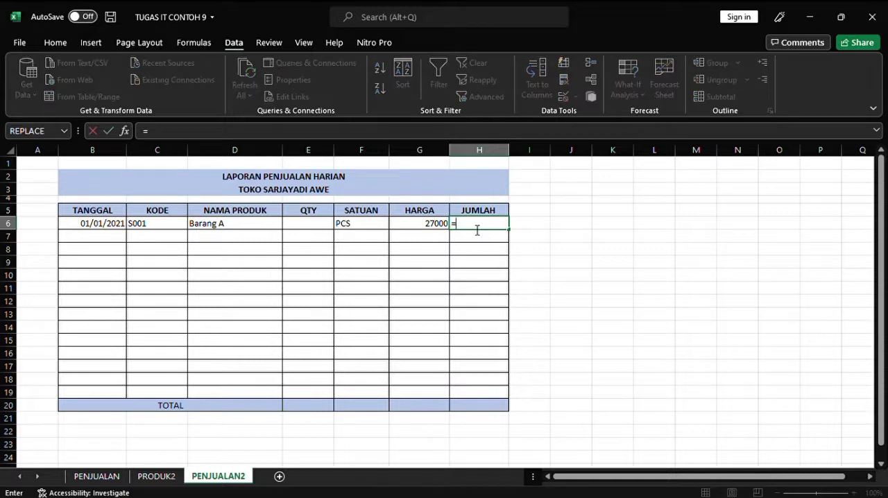
pyautogui.click(320, 231)
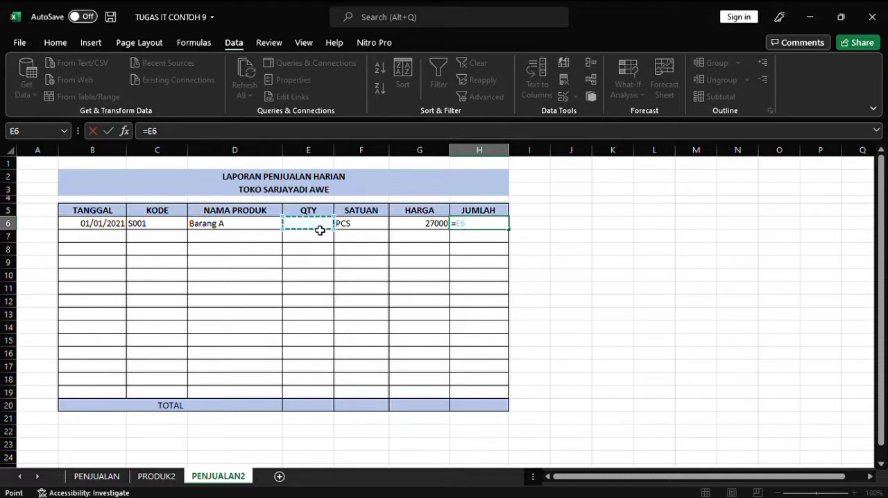
pyautogui.write('*')
pyautogui.click(425, 227)
pyautogui.press('Return')
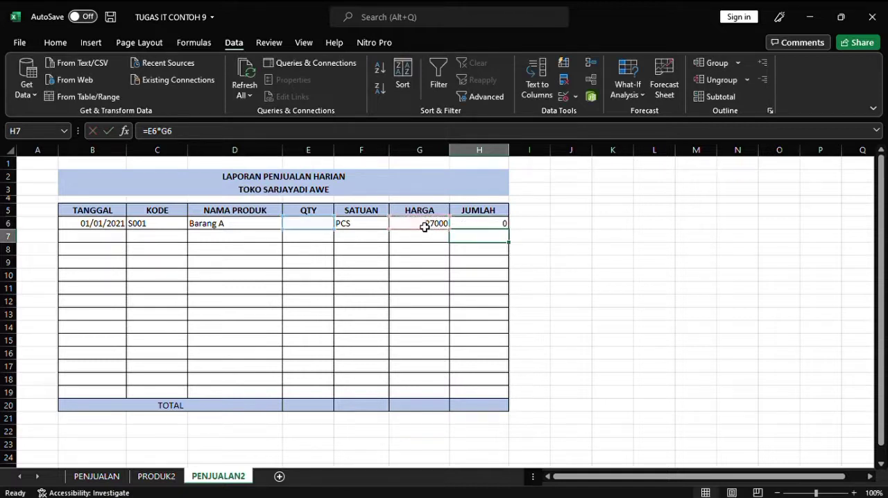
# Step: Enter a quantity of 3 in the QTY cell E6
pyautogui.click(488, 228)
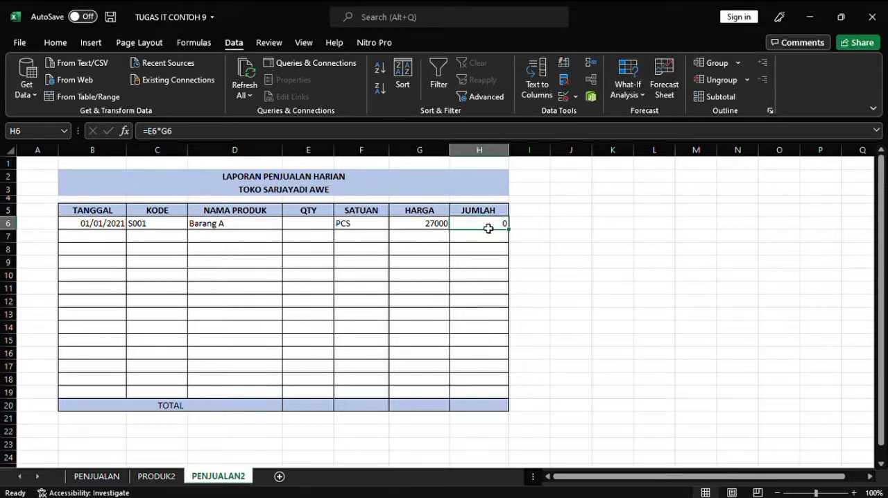
pyautogui.click(320, 228)
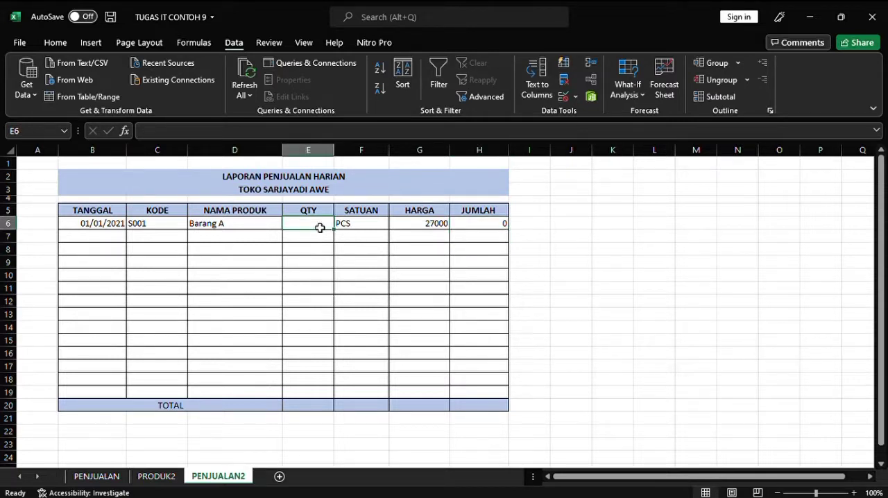
pyautogui.write('3')
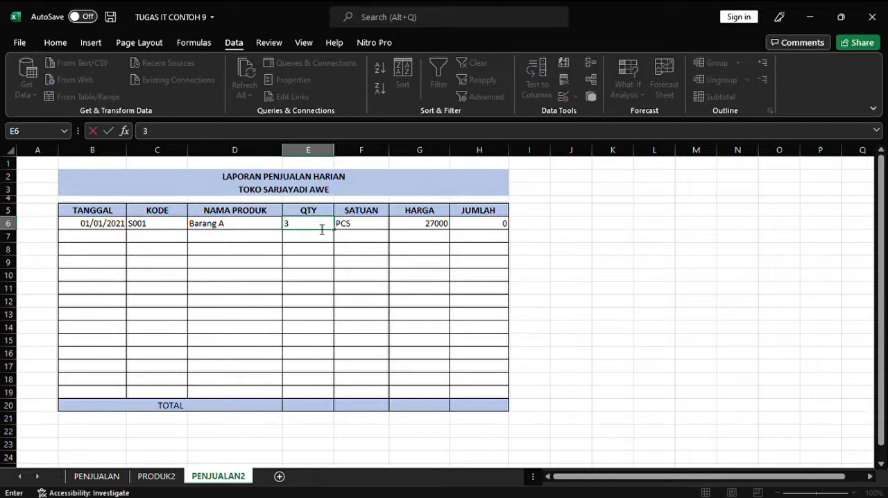
pyautogui.click(470, 225)
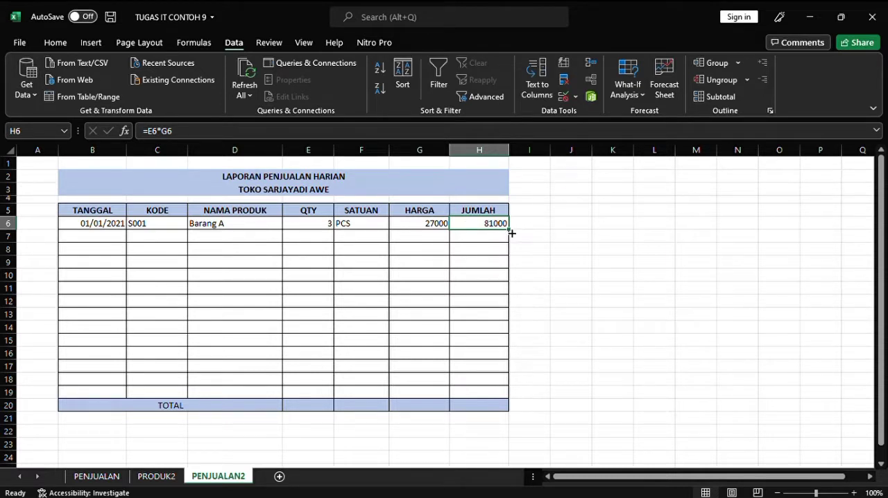
# Step: Try filling the JUMLAH formula from H6 down to H19 and undo the fill
pyautogui.moveTo(512, 235); pyautogui.dragTo(497, 399)
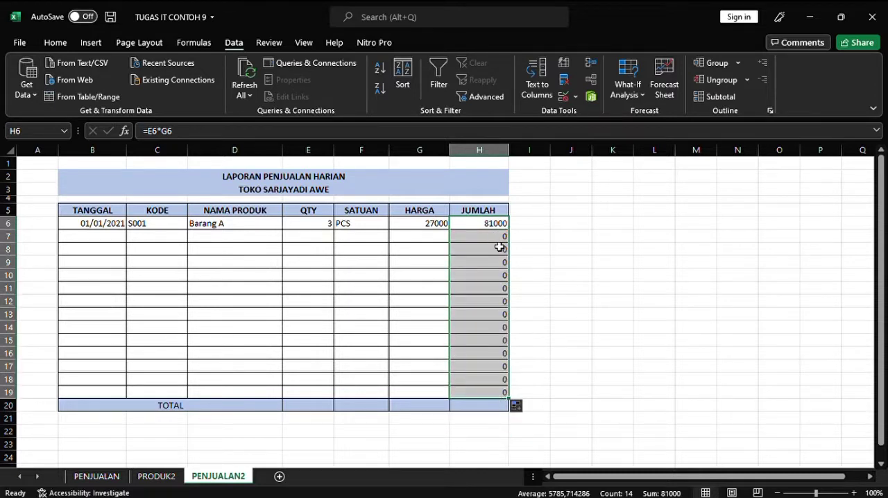
pyautogui.click(55, 43)
pyautogui.click(21, 62)
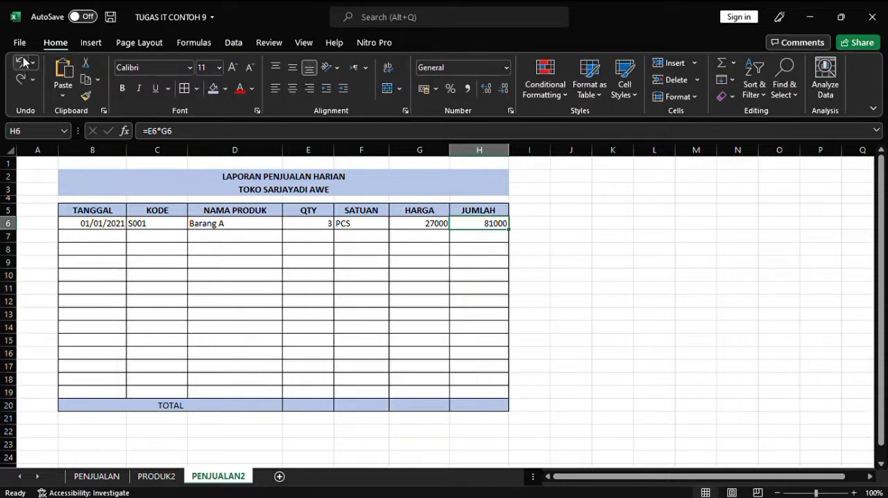
# Step: Fill the SATUAN, HARGA and JUMLAH formulas in F6:H6 down through row 19
pyautogui.click(348, 228)
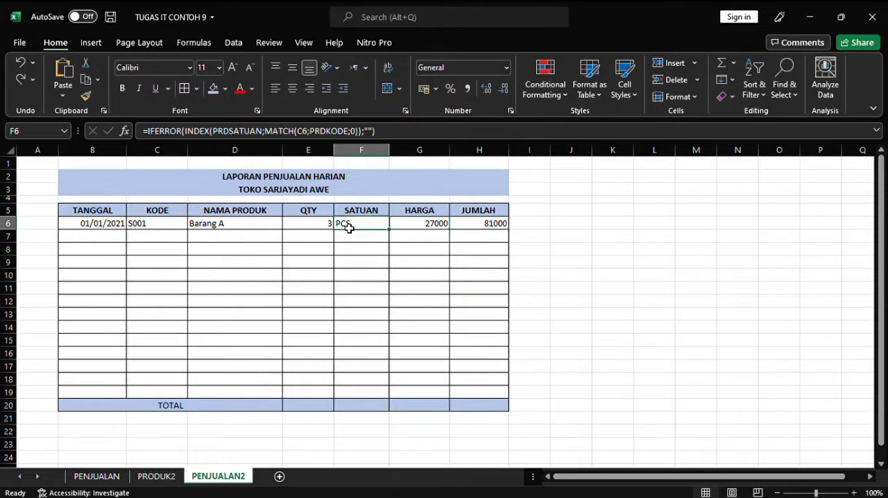
pyautogui.moveTo(373, 231); pyautogui.dragTo(410, 227)
pyautogui.click(410, 226)
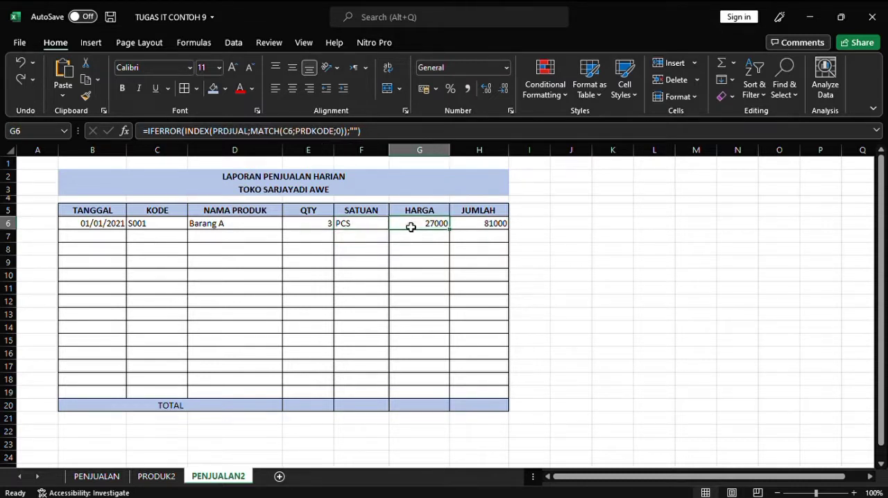
pyautogui.click(381, 229)
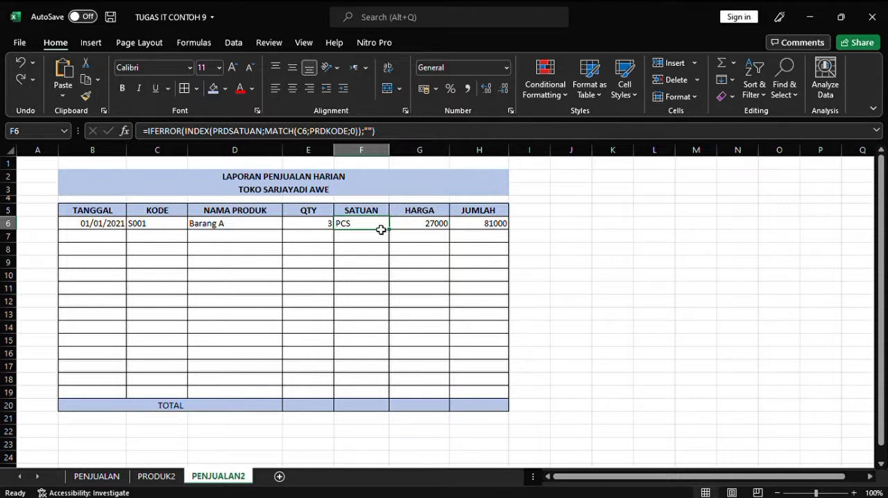
pyautogui.moveTo(381, 230); pyautogui.dragTo(505, 404)
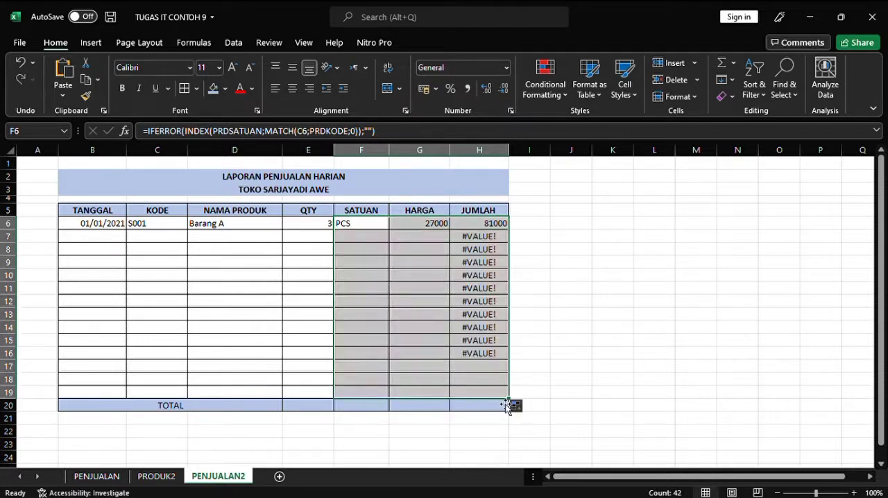
# Step: Wrap the JUMLAH formula in H6 with IFERROR so it reads =IFERROR(E6*G6;"")
pyautogui.click(494, 228)
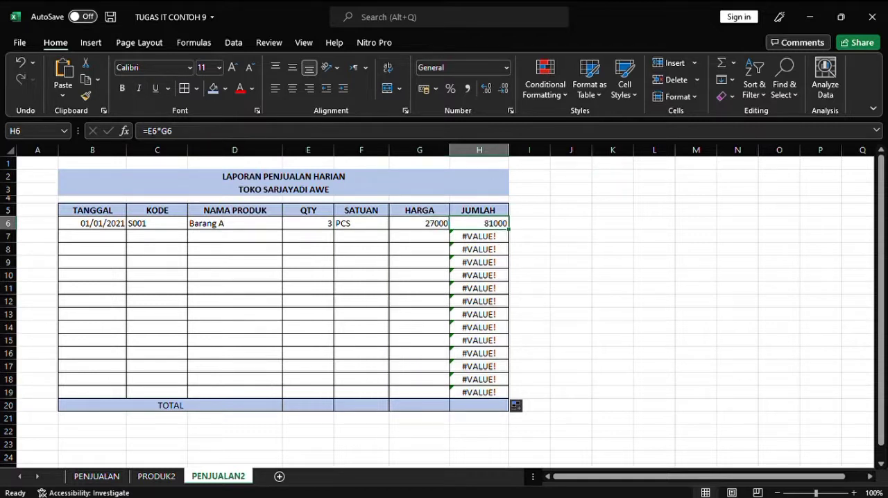
pyautogui.click(146, 132)
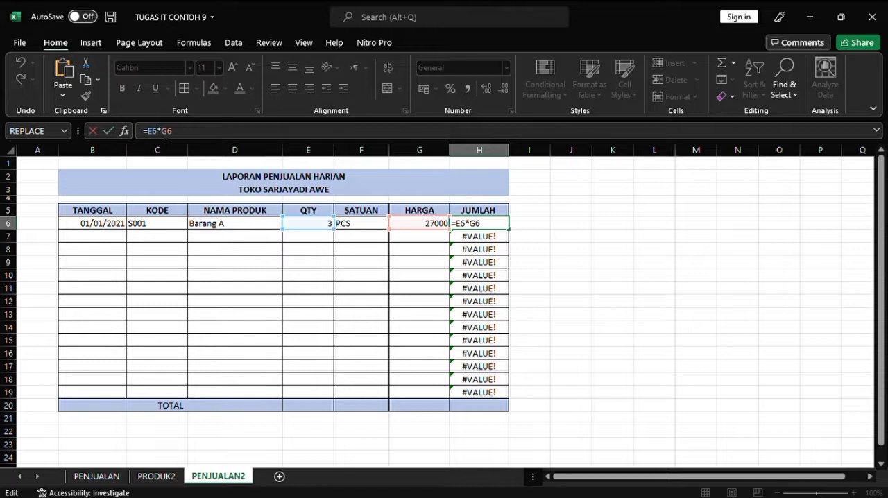
pyautogui.write('IFE')
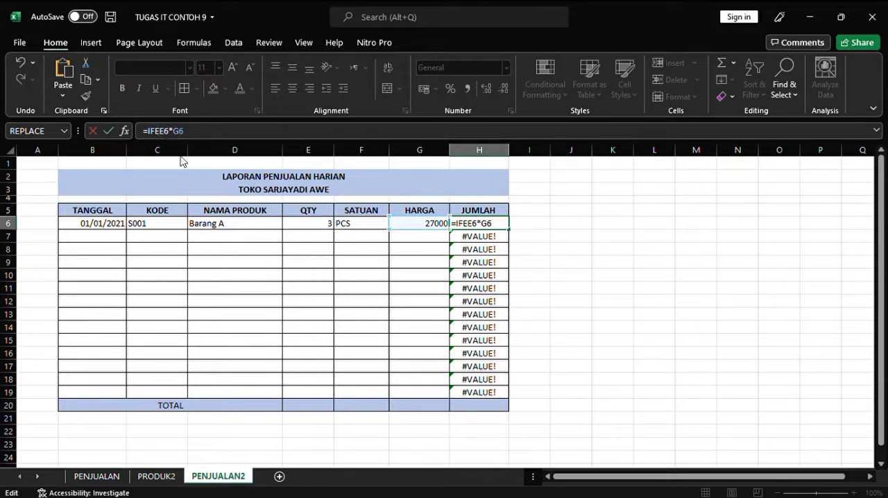
pyautogui.write('RROR(')
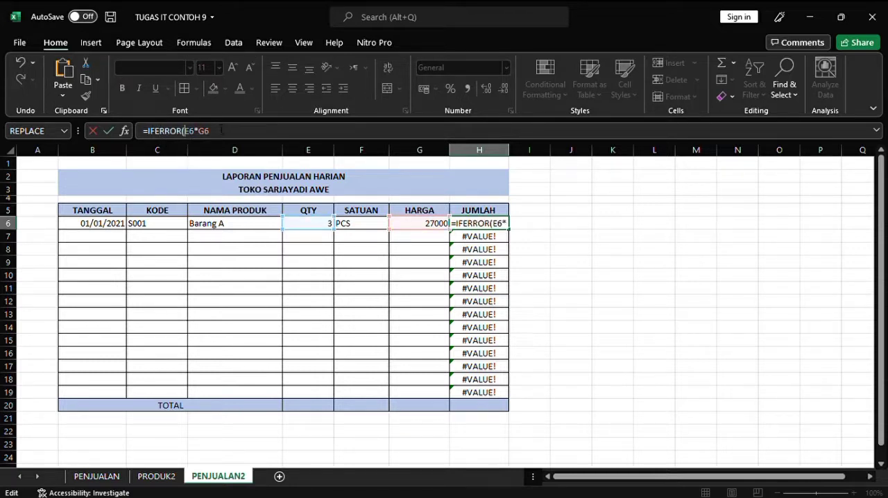
pyautogui.click(220, 131)
pyautogui.write(';')
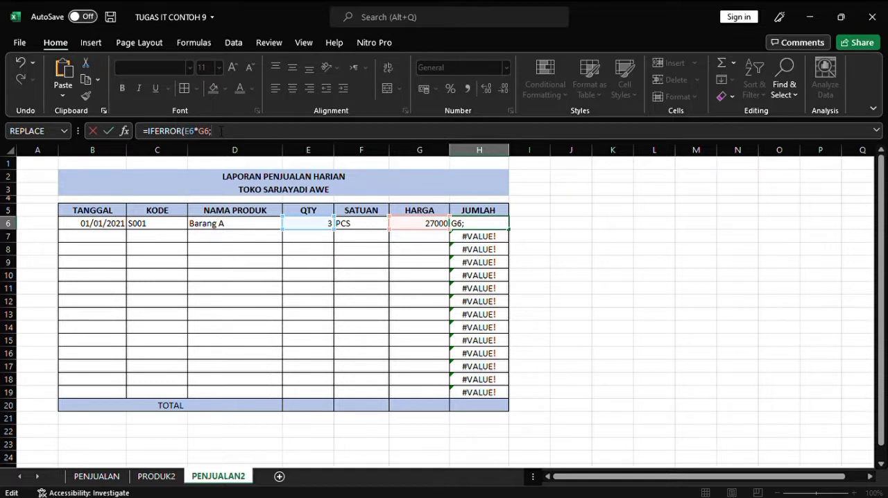
pyautogui.write('"")')
pyautogui.press('Return')
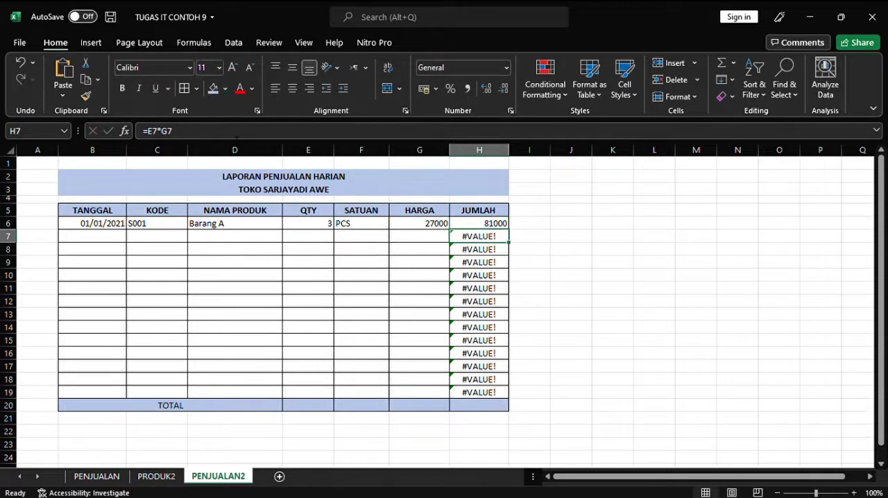
# Step: Fill the IFERROR version of the JUMLAH formula from H6 down to H19
pyautogui.click(499, 224)
pyautogui.moveTo(513, 236); pyautogui.dragTo(503, 397)
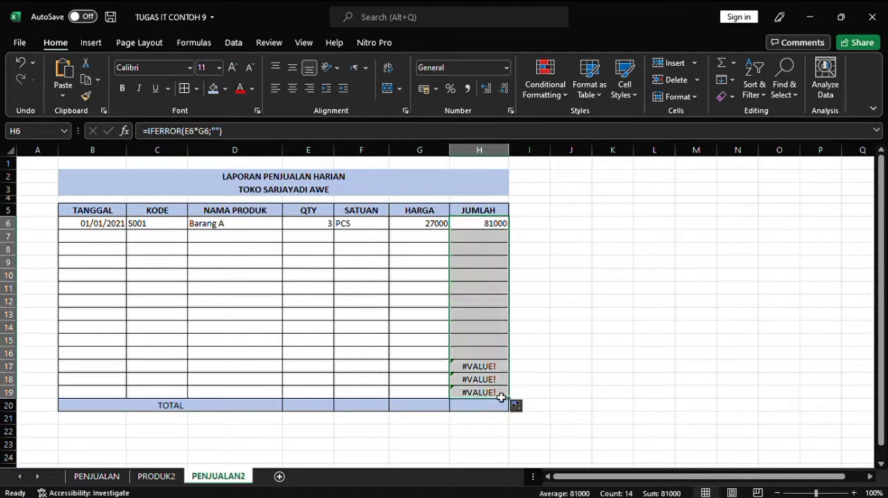
pyautogui.click(484, 228)
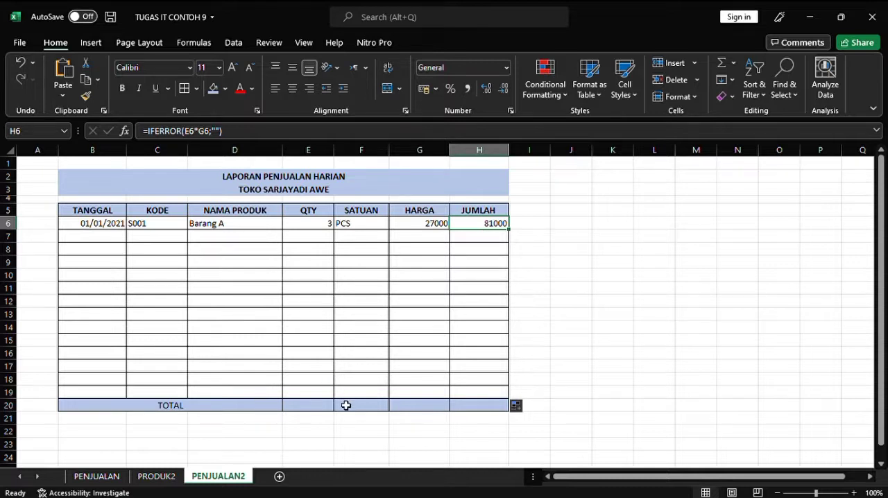
# Step: Try totalling the QTY column in E20 with =SUM(E6:E19) and clear the cell again
pyautogui.click(320, 410)
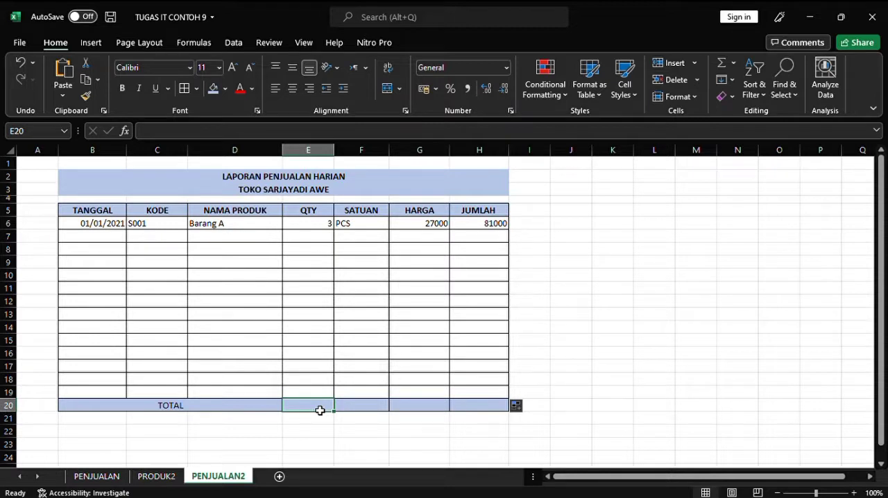
pyautogui.write('=')
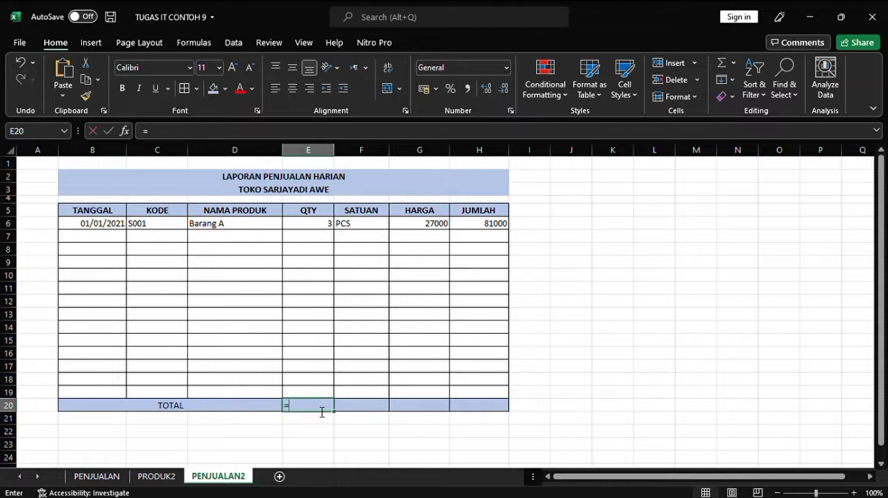
pyautogui.write('SUM')
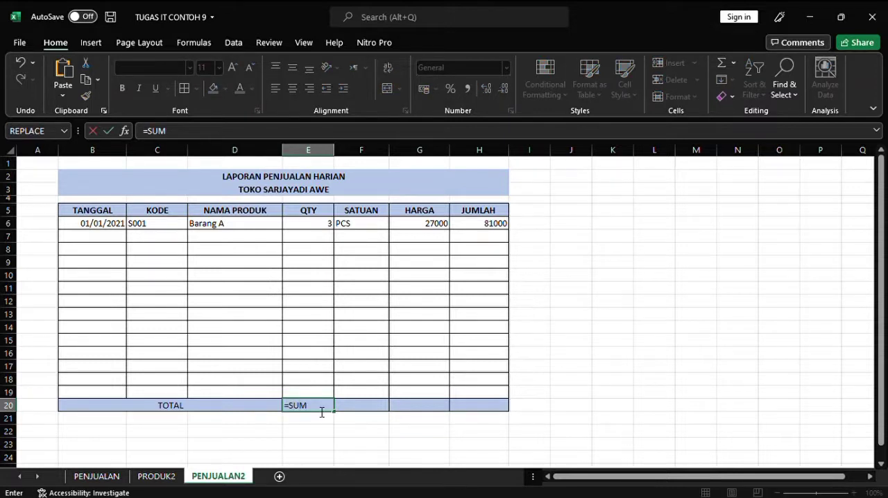
pyautogui.write('(')
pyautogui.moveTo(325, 227); pyautogui.dragTo(323, 326)
pyautogui.moveTo(336, 360); pyautogui.dragTo(326, 393)
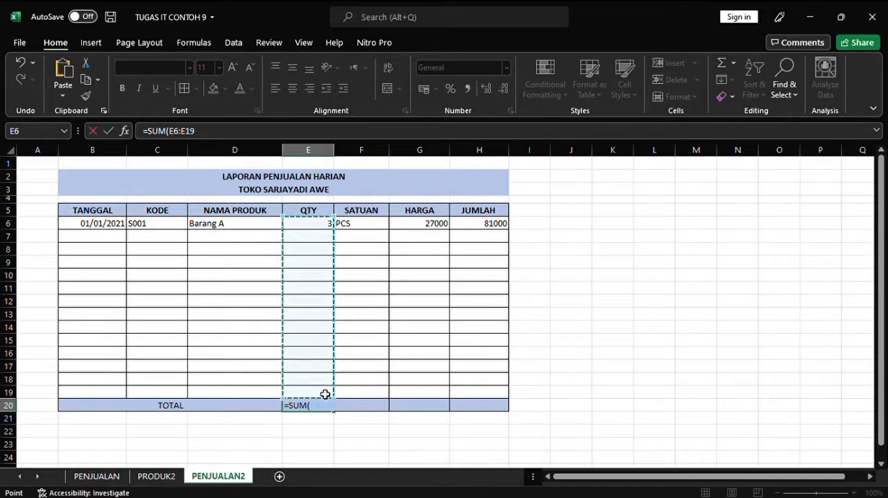
pyautogui.press('Return')
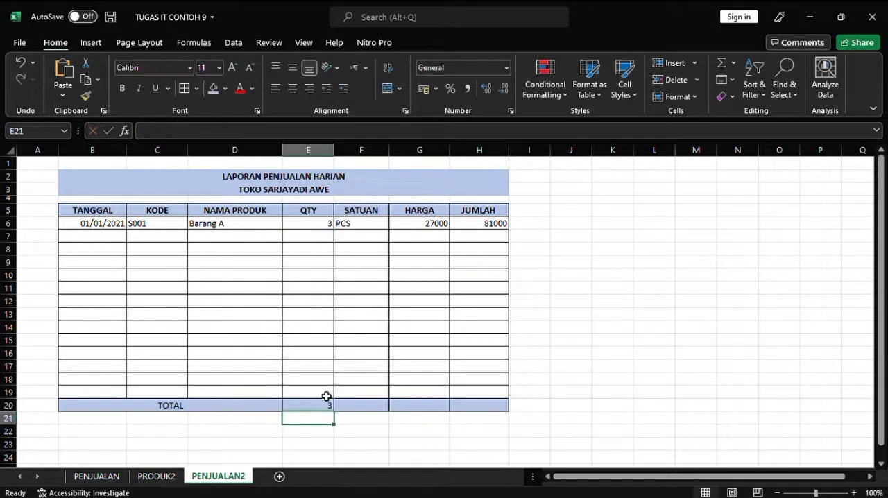
pyautogui.click(331, 409)
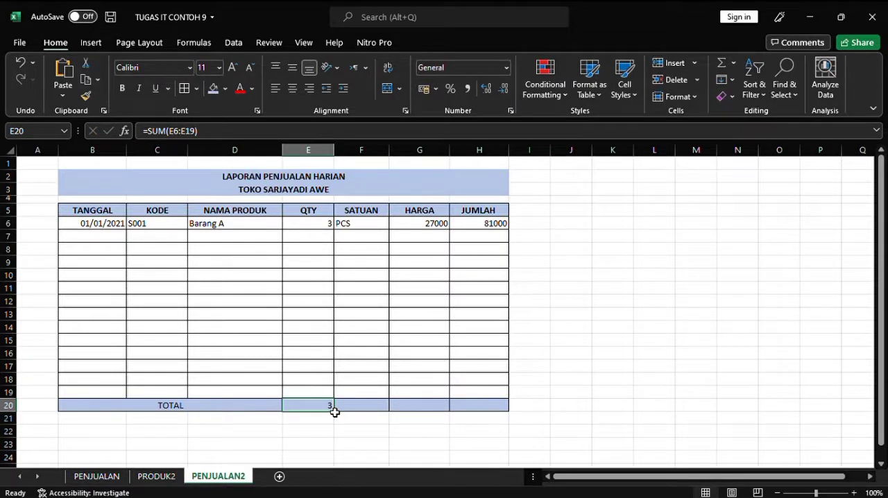
pyautogui.press('BackSpace')
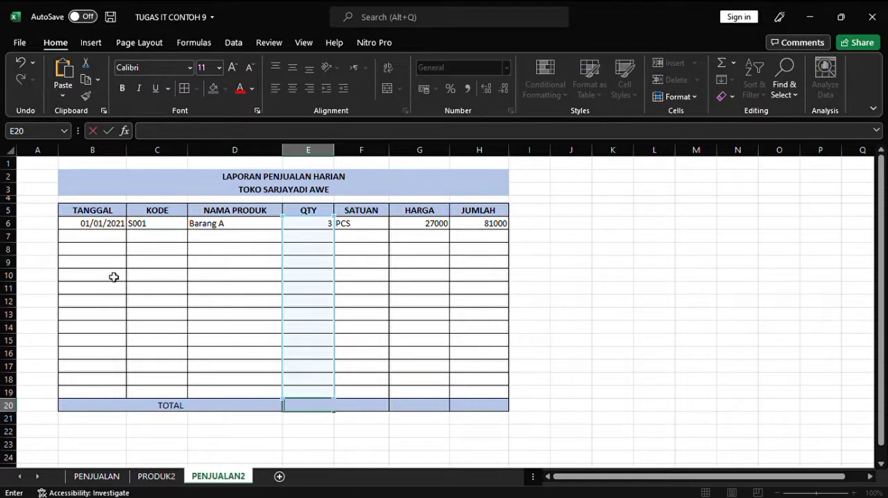
# Step: Enter the date 02/01/2021 and the product code S002 in row 7 of the report
pyautogui.click(89, 239)
pyautogui.write('02/')
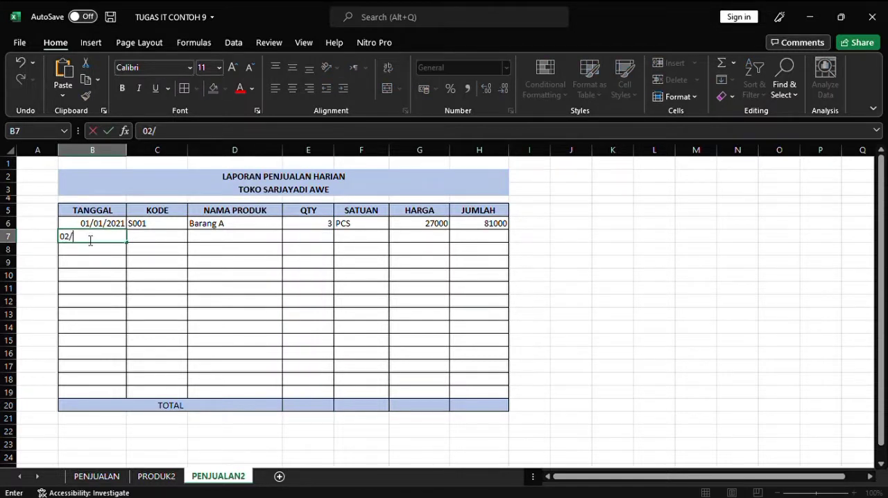
pyautogui.write('01/2021')
pyautogui.click(151, 240)
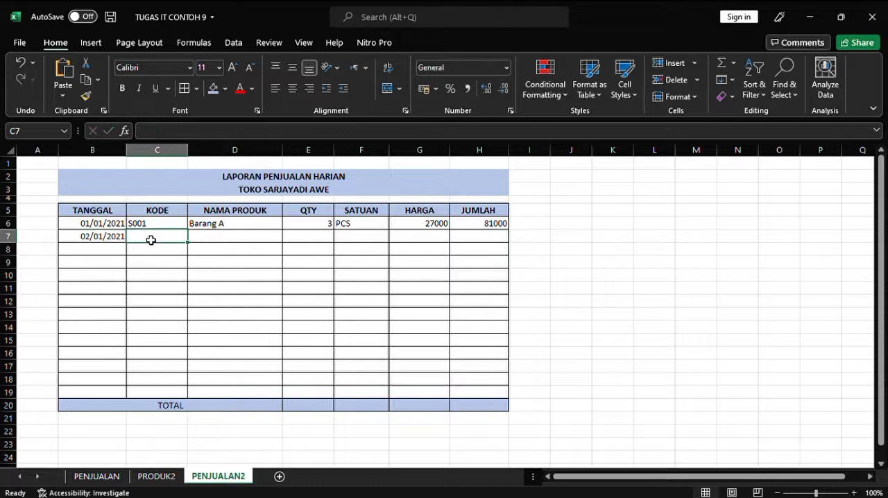
pyautogui.write('S002')
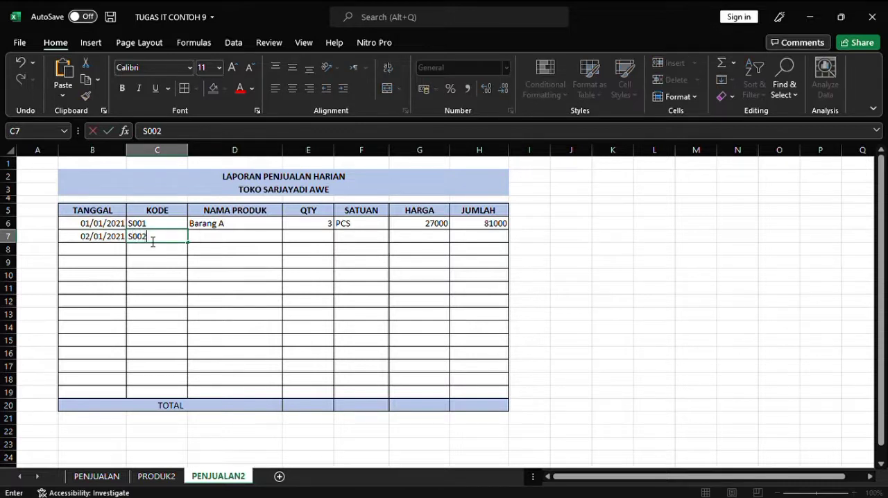
pyautogui.press('Return')
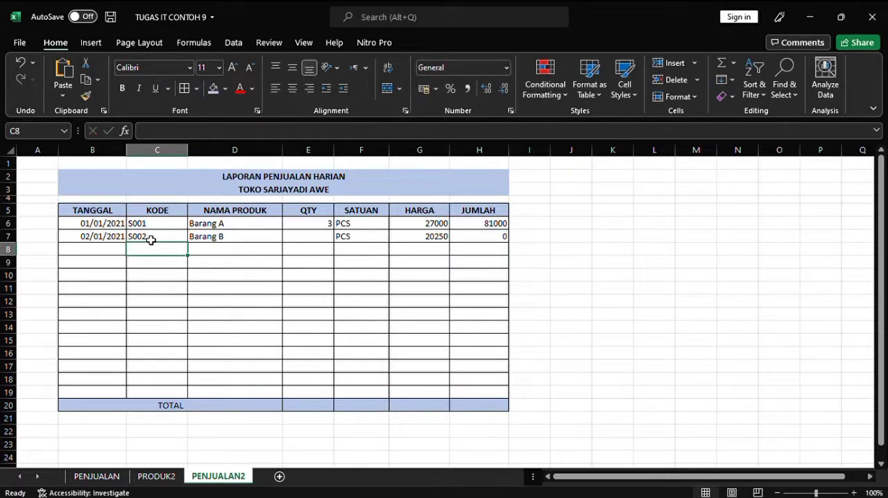
# Step: Enter the date 03/01/2021 and the product code S001 in row 8 of the report
pyautogui.click(105, 250)
pyautogui.write('0')
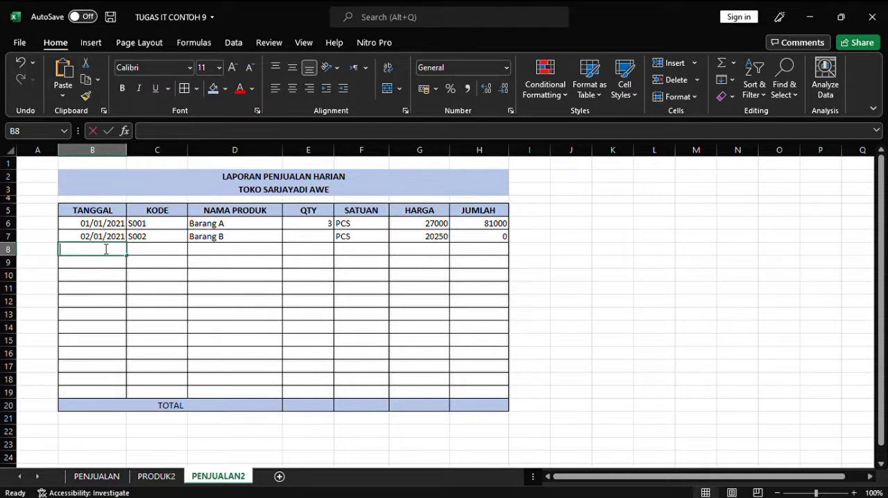
pyautogui.write('3')
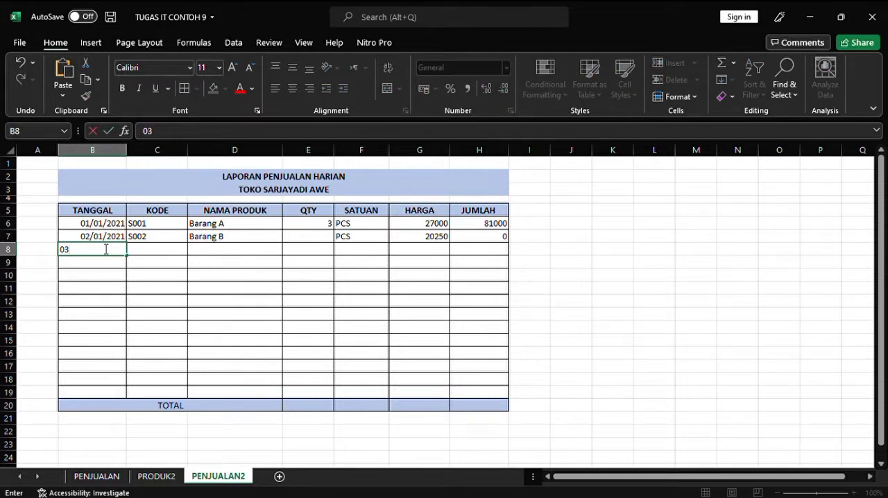
pyautogui.write('/01/2021')
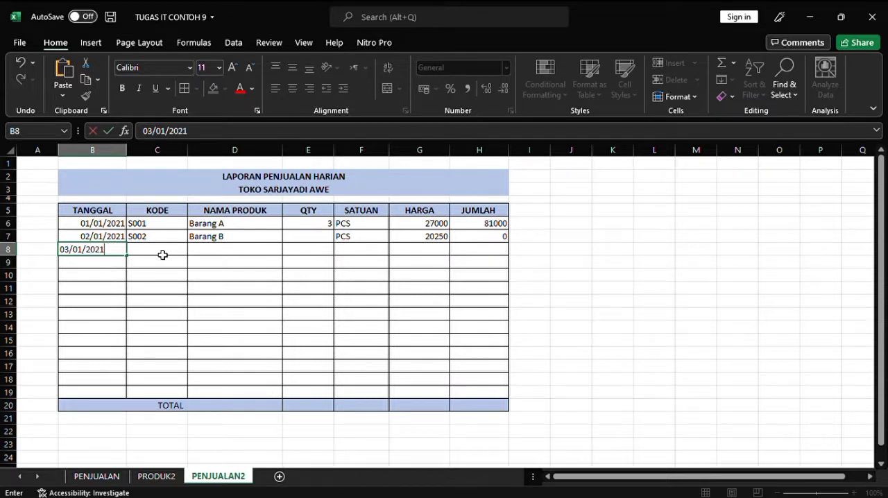
pyautogui.click(163, 255)
pyautogui.write('S')
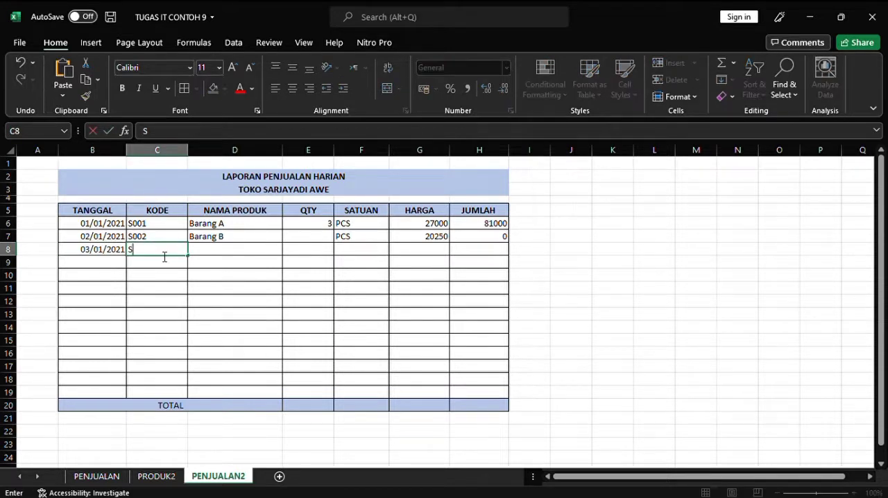
pyautogui.write('001')
pyautogui.press('Return')
# Step: Enter the quantities 5 in E7 and 7 in E8
pyautogui.click(323, 243)
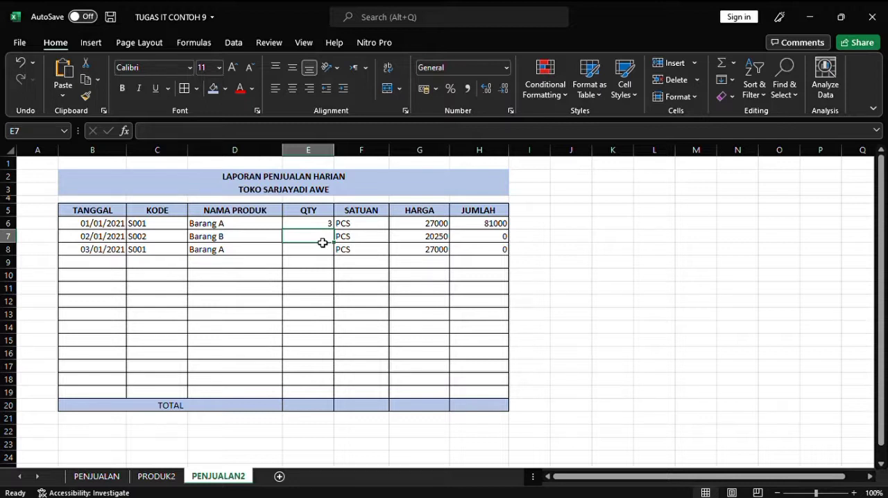
pyautogui.write('5')
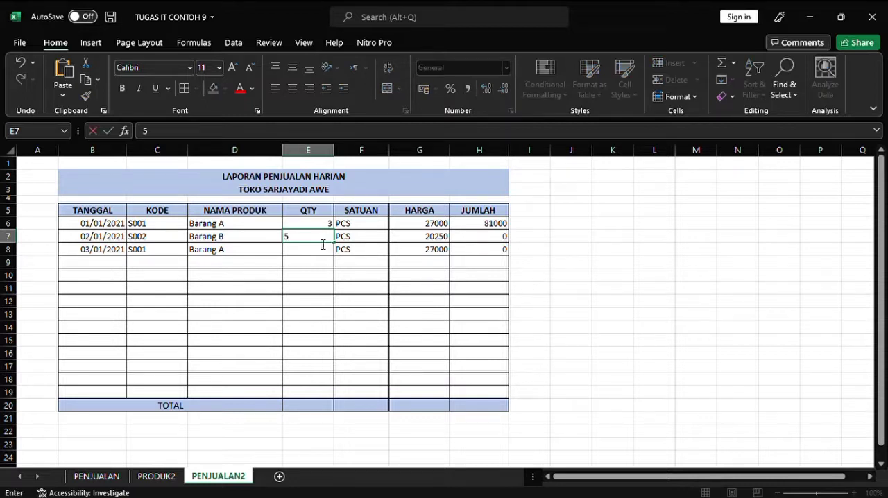
pyautogui.press('Return')
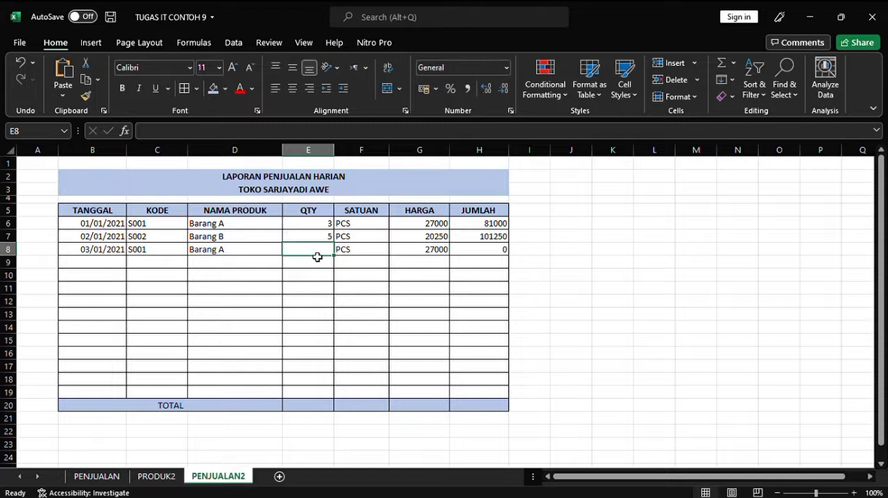
pyautogui.write('7')
pyautogui.press('Return')
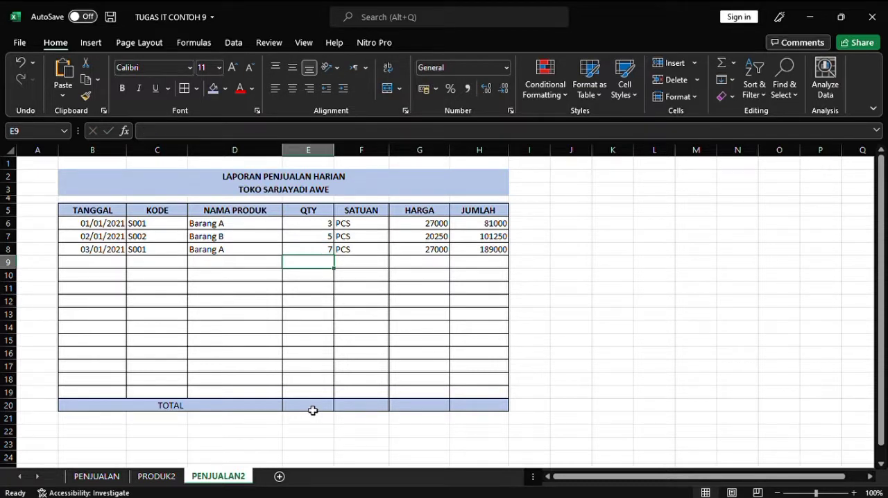
# Step: Turn on filters for the report's header row B5:H5, from TANGGAL to JUMLAH
pyautogui.click(313, 411)
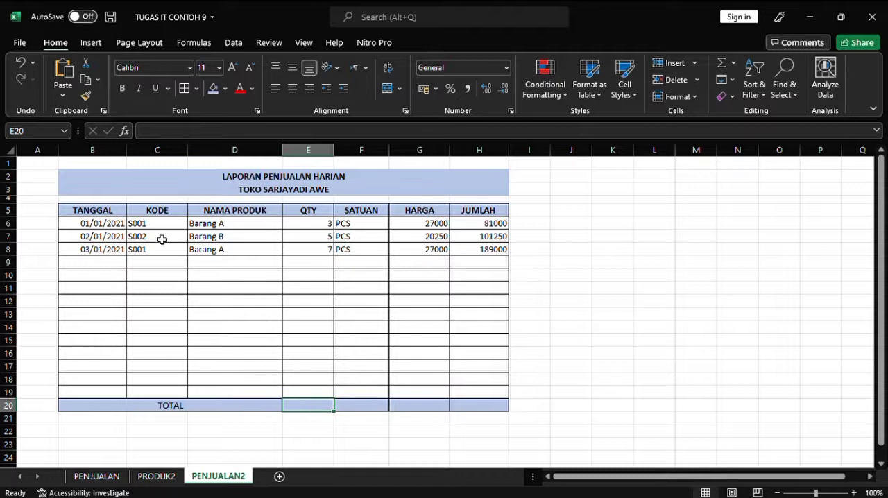
pyautogui.moveTo(83, 216); pyautogui.dragTo(479, 216)
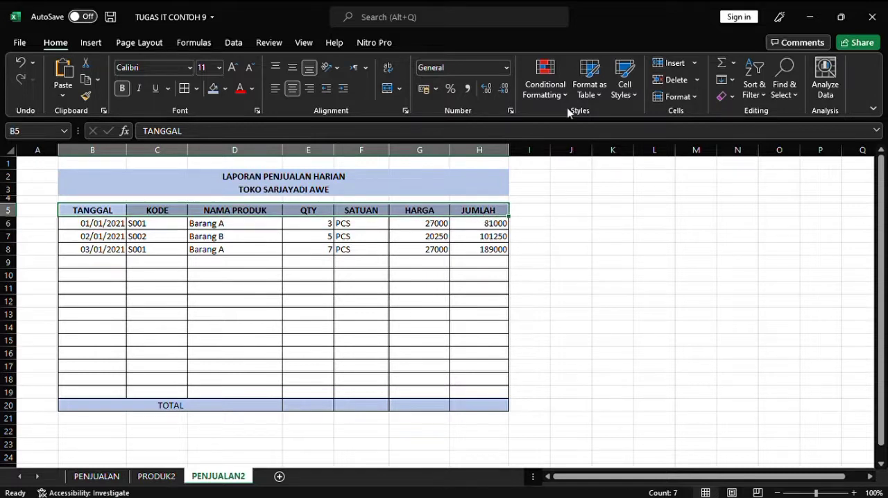
pyautogui.click(234, 44)
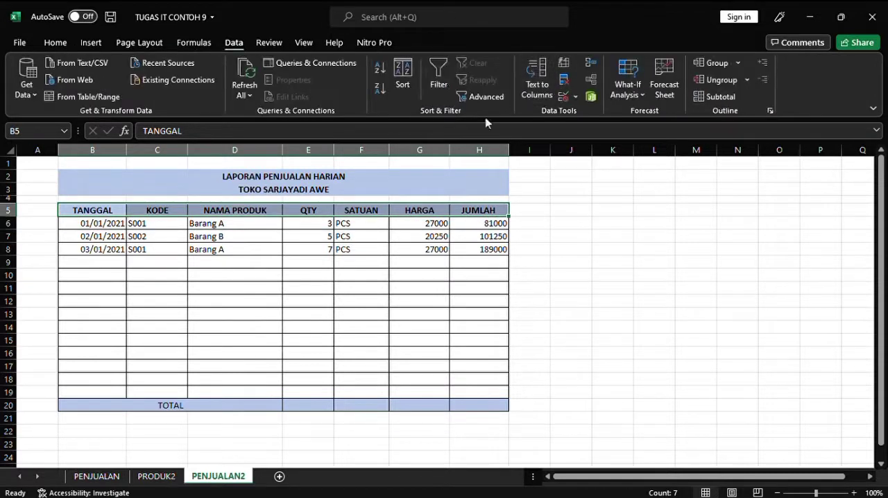
pyautogui.click(436, 83)
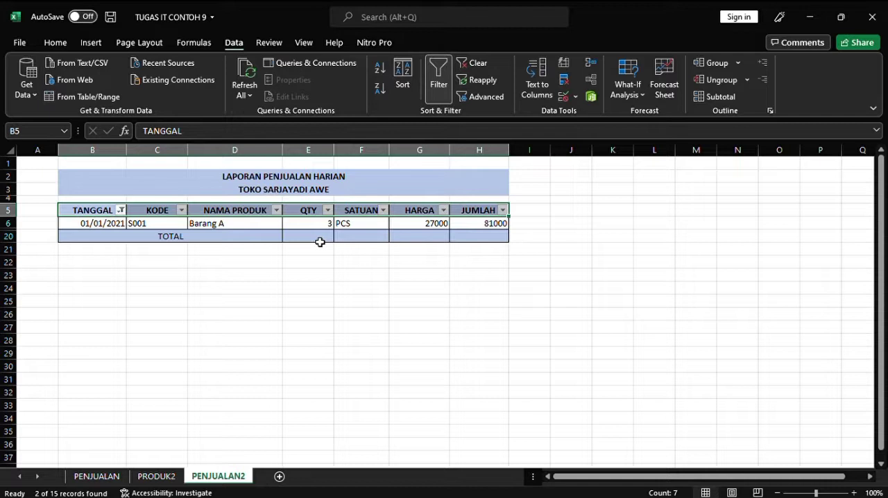
# Step: Clear the date filter on the TANGGAL column to show all report rows
pyautogui.click(320, 240)
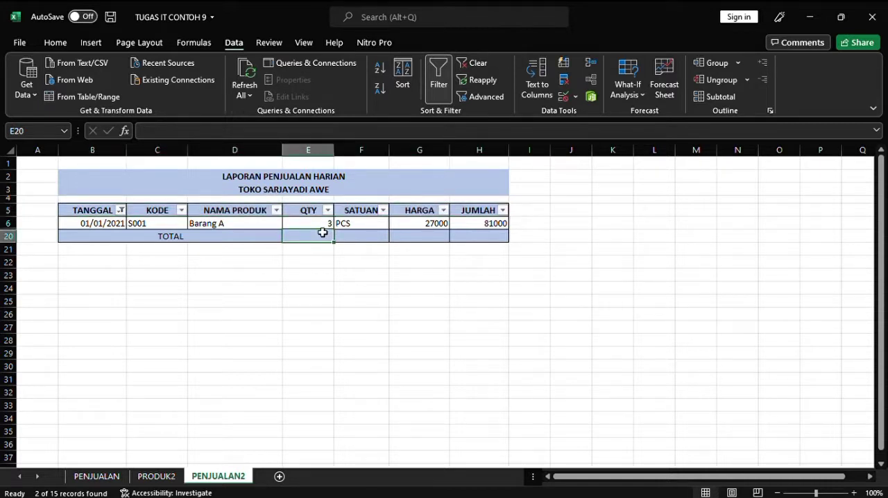
pyautogui.moveTo(325, 227); pyautogui.dragTo(143, 225)
pyautogui.moveTo(180, 279); pyautogui.dragTo(124, 217)
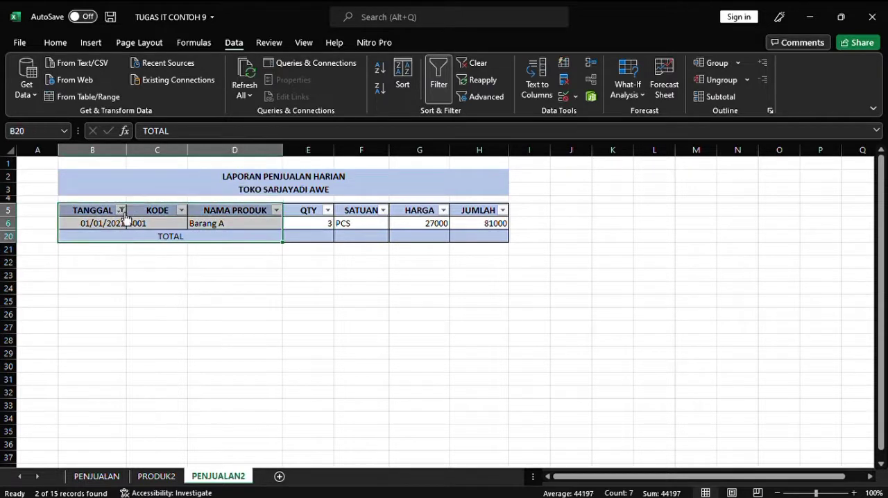
pyautogui.click(164, 295)
pyautogui.click(315, 293)
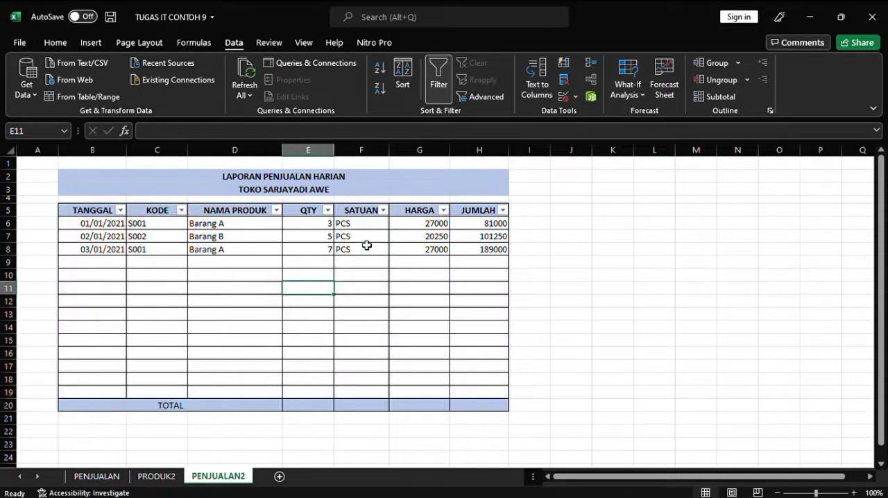
# Step: Enter =SUBTOTAL(9;E6:E19) in E20 to total the QTY column
pyautogui.click(306, 409)
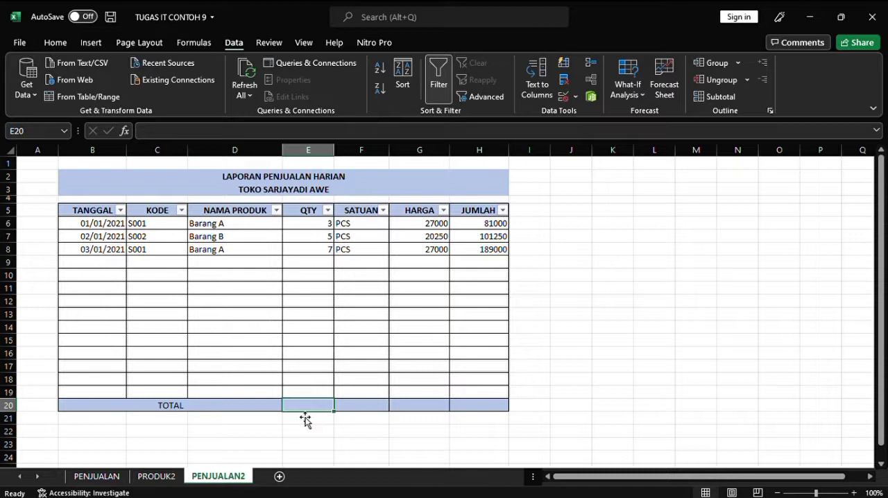
pyautogui.write('=')
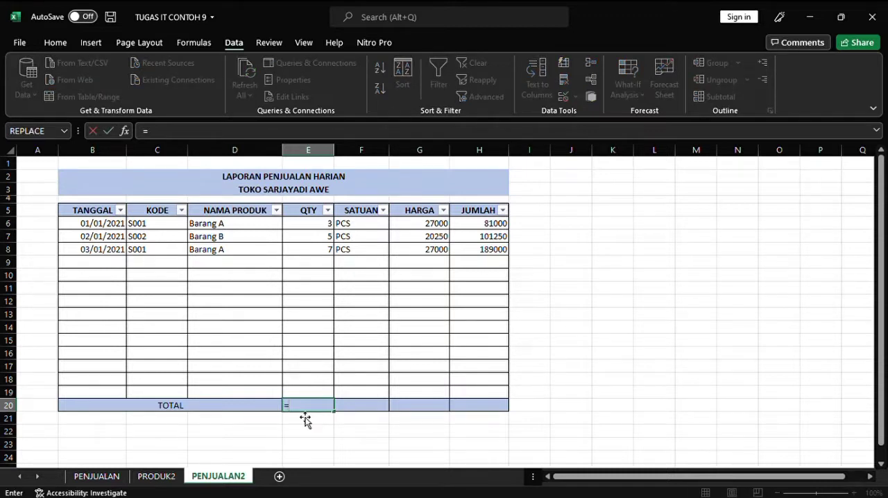
pyautogui.write('SUBT')
pyautogui.press('Tab')
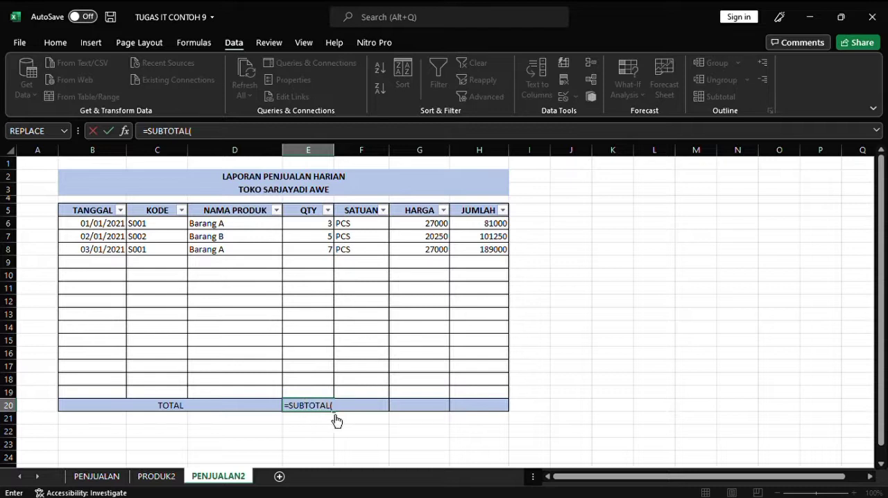
pyautogui.write('9')
pyautogui.write(';')
pyautogui.moveTo(324, 223); pyautogui.dragTo(325, 393)
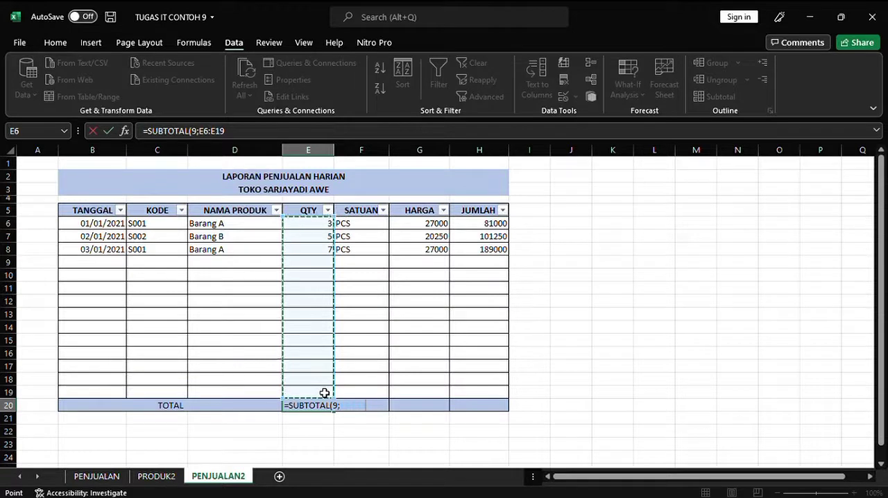
pyautogui.press('Return')
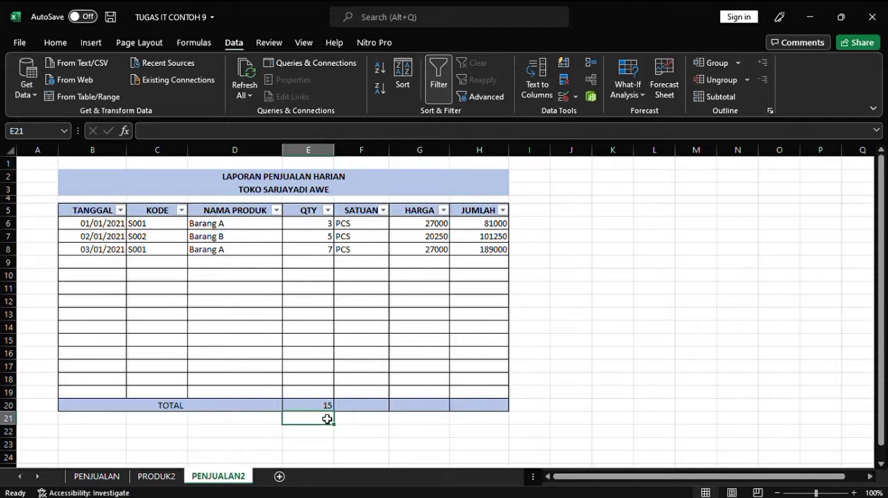
# Step: Filter NAMA PRODUK to Barang A, and copy the subtotal formula from E20 into G20 and H20
pyautogui.click(366, 410)
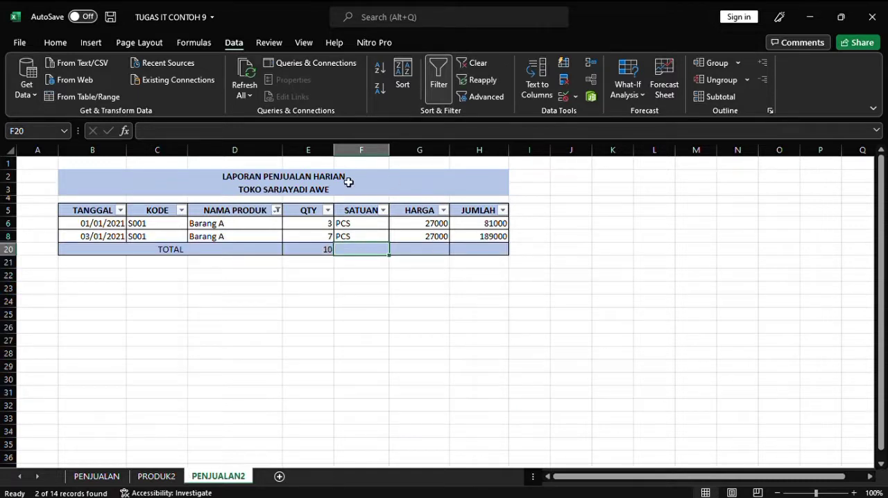
pyautogui.click(323, 254)
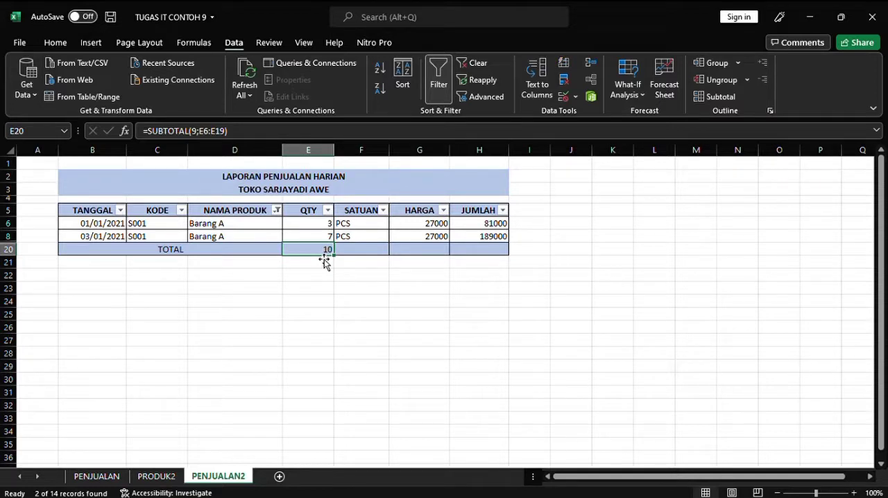
pyautogui.hotkey('ctrl', 'c')
pyautogui.click(360, 254)
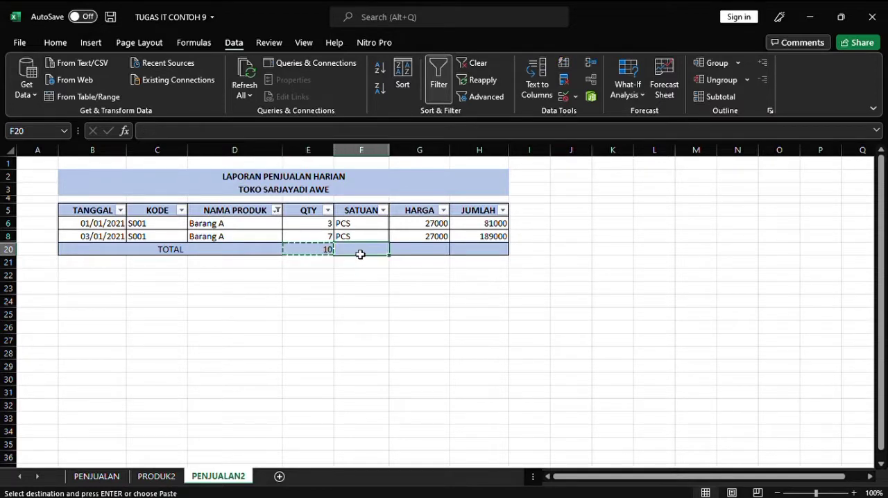
pyautogui.click(418, 255)
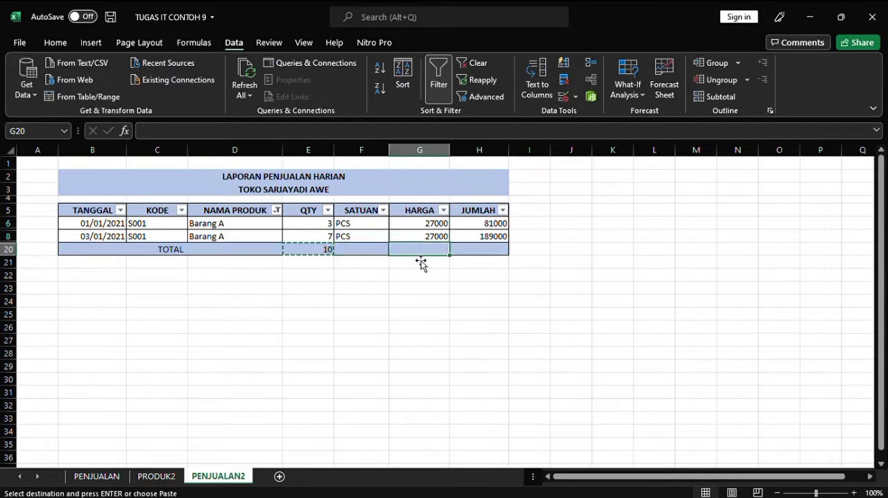
pyautogui.hotkey('ctrl', 'v')
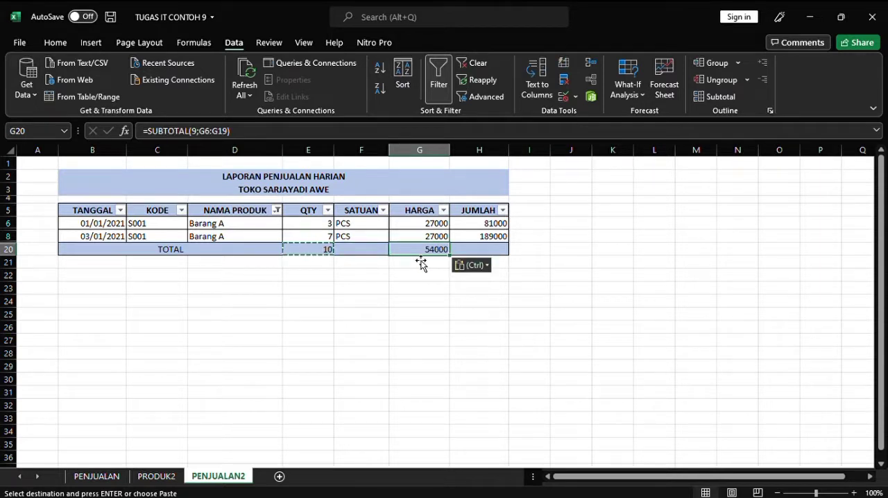
pyautogui.click(478, 254)
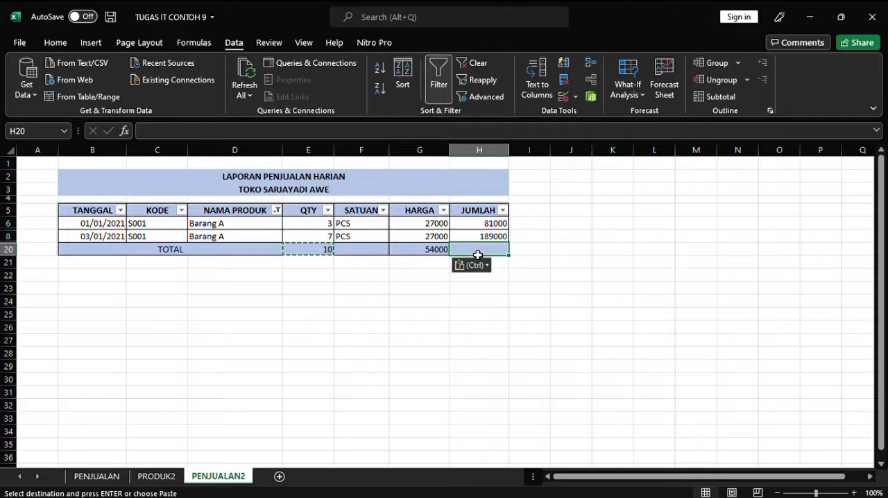
pyautogui.hotkey('ctrl', 'v')
# Step: Apply the comma number style to the HARGA and JUMLAH totals in G20 and H20
pyautogui.click(447, 256)
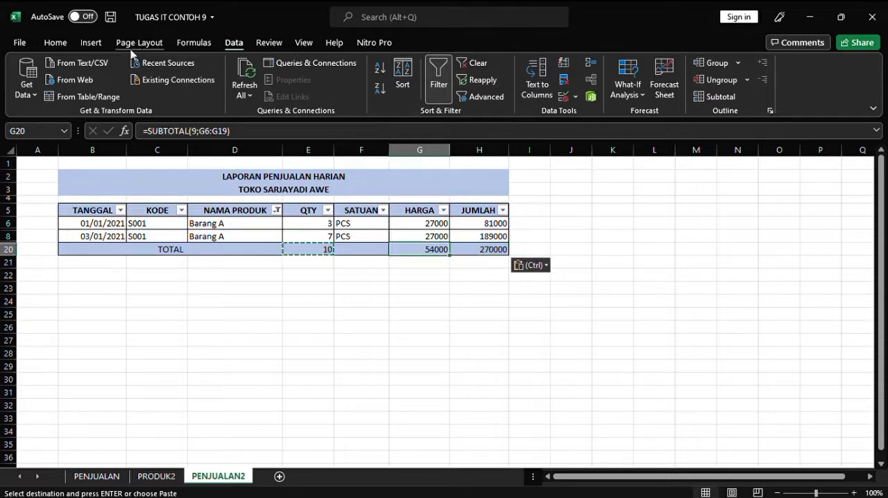
pyautogui.click(55, 43)
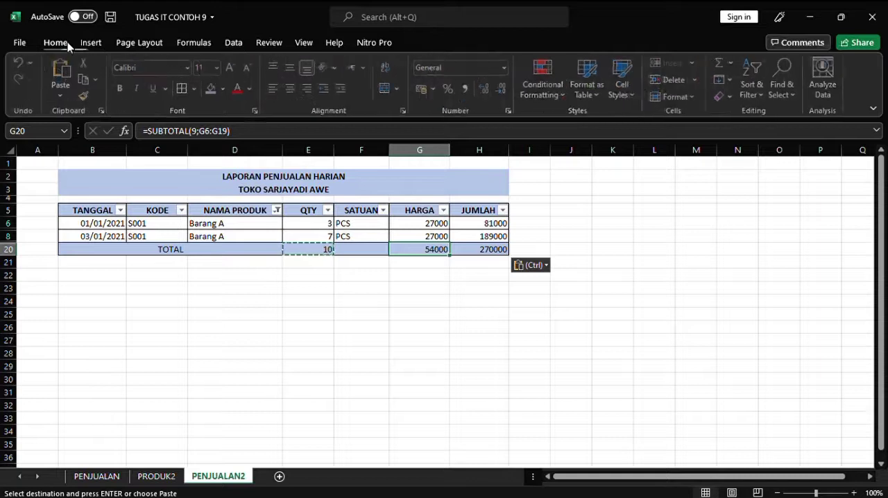
pyautogui.click(468, 89)
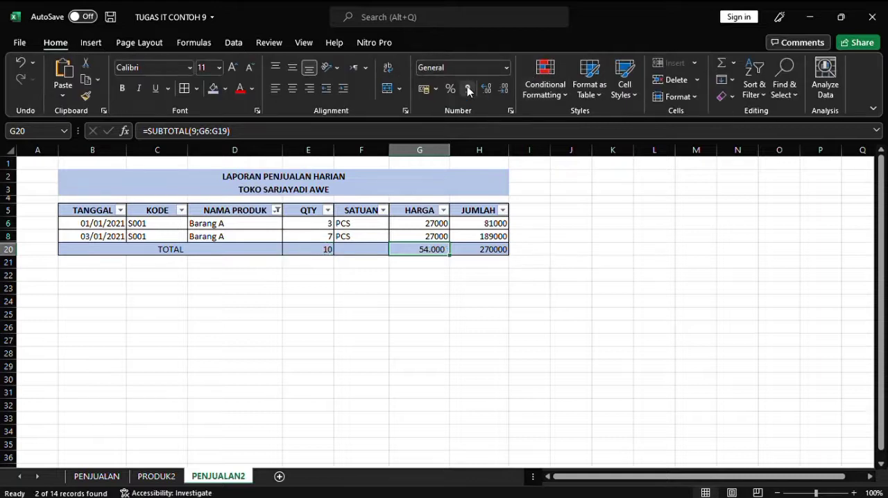
pyautogui.doubleClick(496, 262)
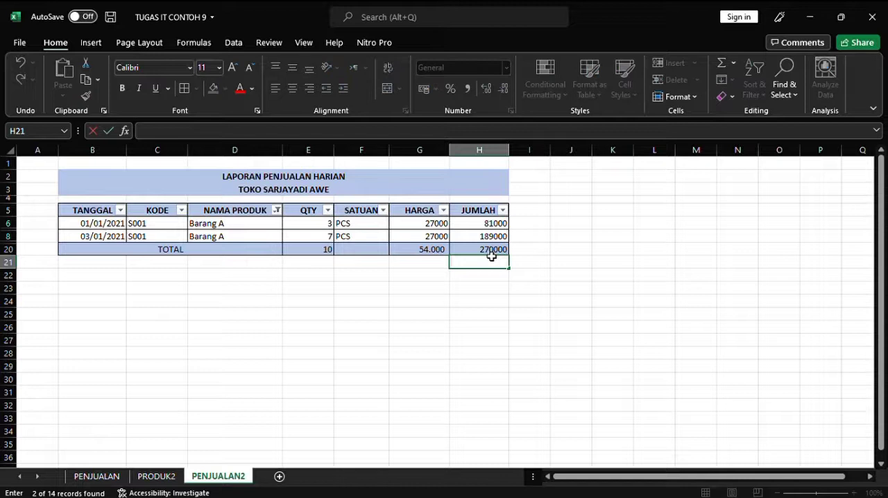
pyautogui.click(492, 253)
pyautogui.click(469, 89)
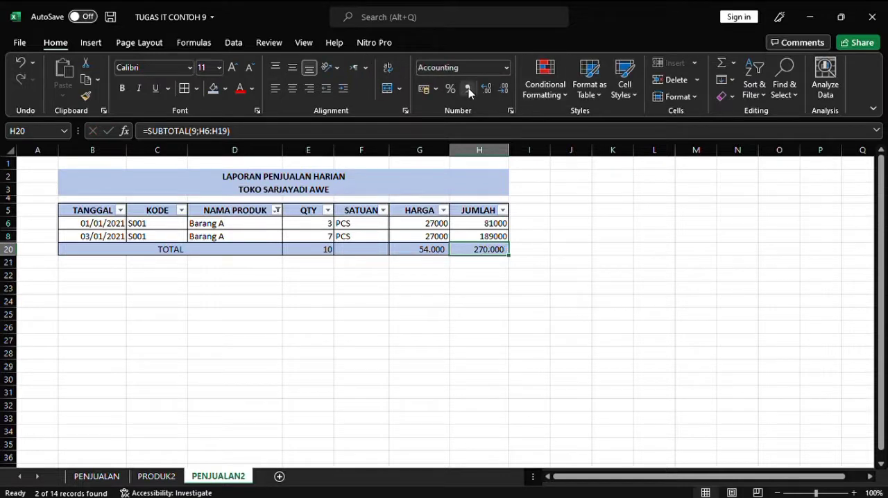
# Step: Apply the comma number style to the HARGA and JUMLAH values in G6, G8, H6 and H8
pyautogui.click(436, 228)
pyautogui.click(467, 88)
pyautogui.moveTo(440, 235)
pyautogui.mouseDown()
pyautogui.moveTo(474, 119)
pyautogui.moveTo(463, 195)
pyautogui.moveTo(440, 236)
pyautogui.mouseUp()
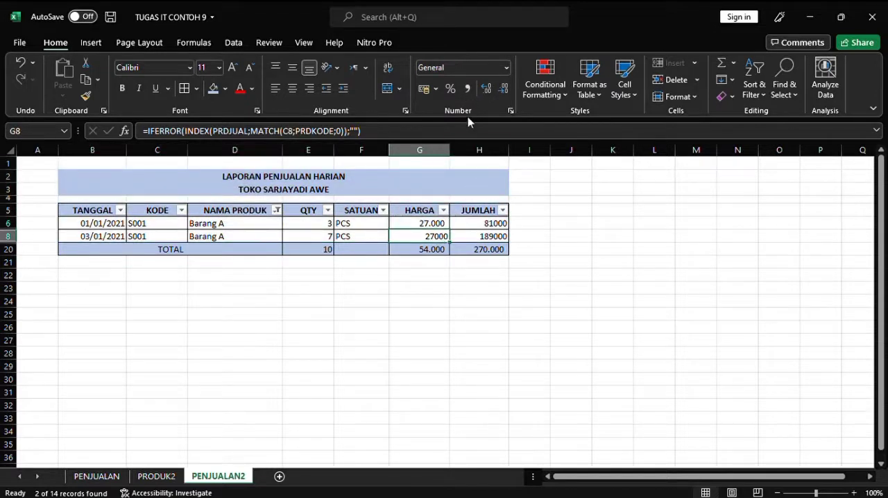
pyautogui.click(467, 88)
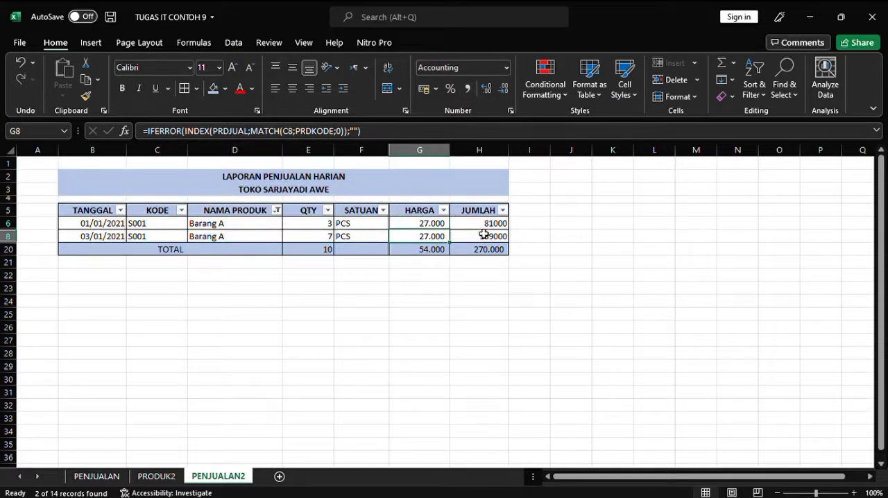
pyautogui.click(482, 227)
pyautogui.click(467, 90)
pyautogui.click(490, 236)
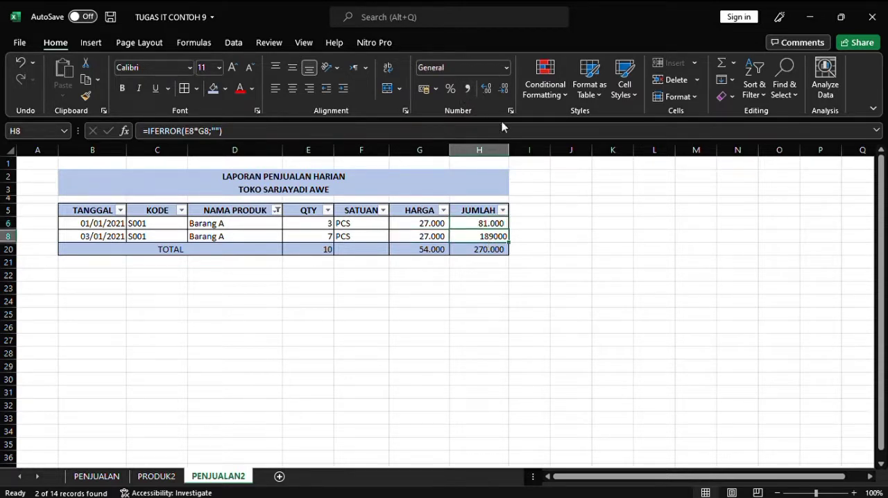
pyautogui.click(469, 89)
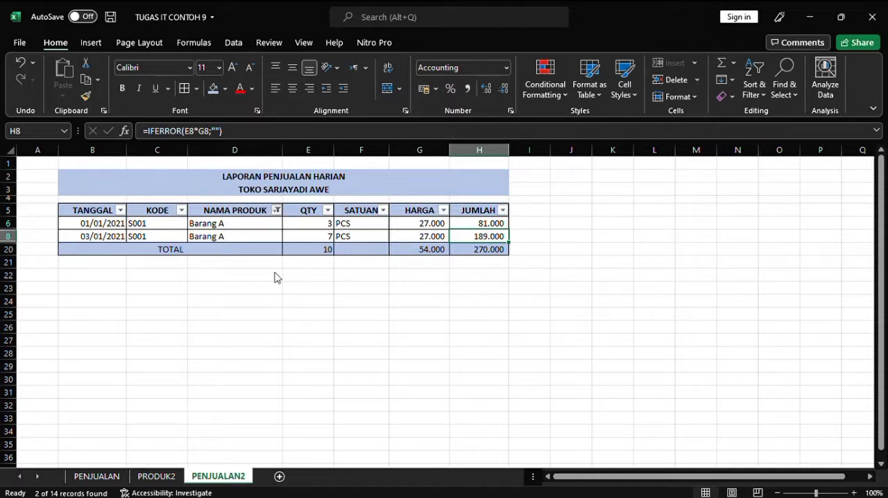
# Step: Clear the NAMA PRODUK filter and apply the comma number style to the Barang B price in G7
pyautogui.click(178, 287)
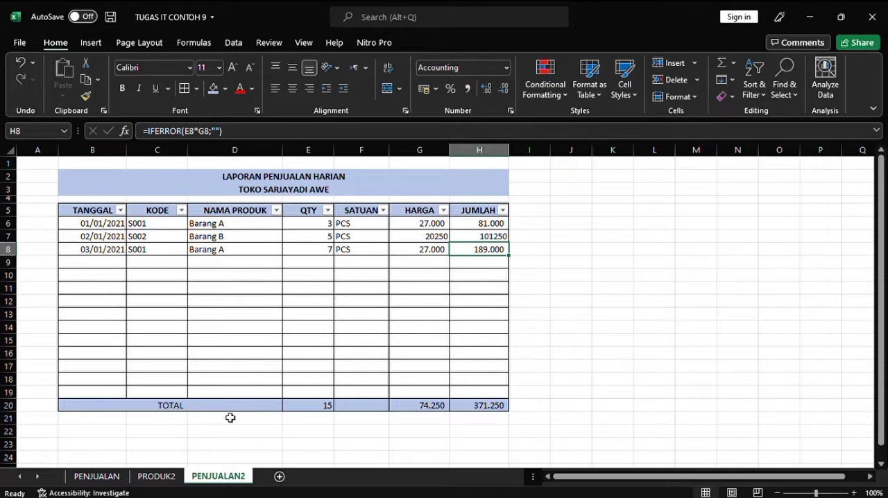
pyautogui.click(431, 242)
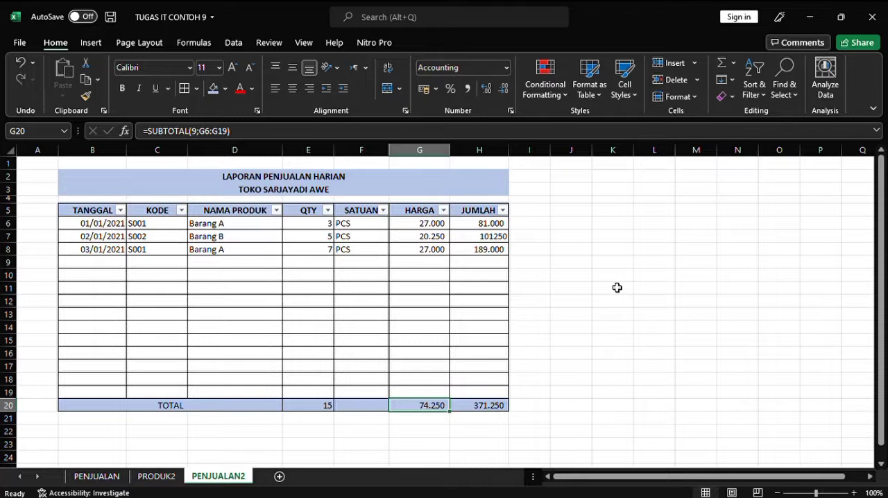
# Step: Add the headings TOTAL PENJUALAN in J5 and LABA KOTOR in L5, styled like the report's header row
pyautogui.click(569, 216)
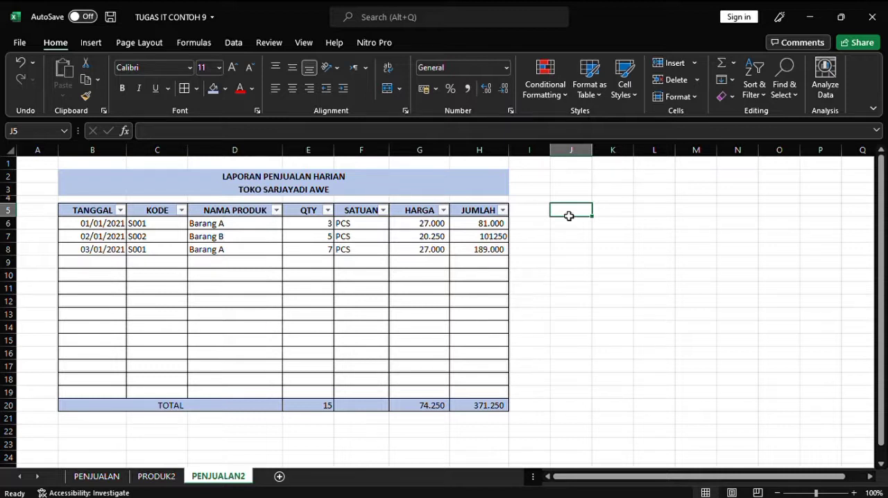
pyautogui.write('TOT')
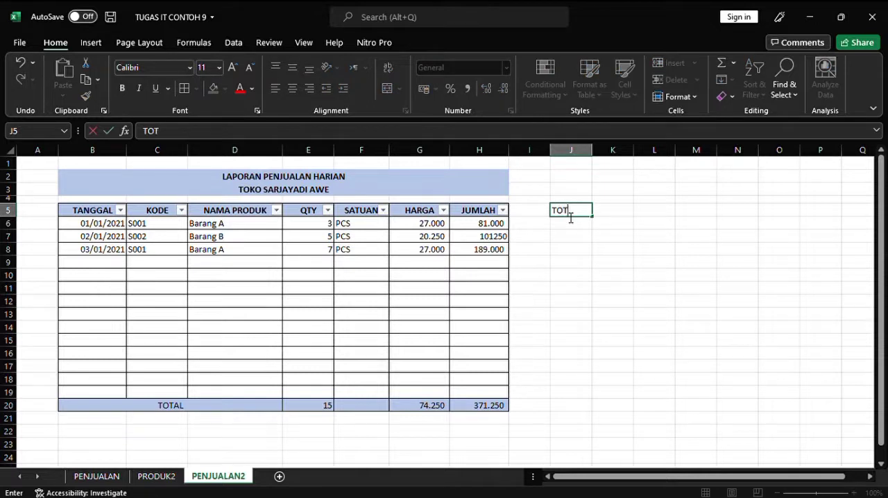
pyautogui.write('AL PENJUALAN')
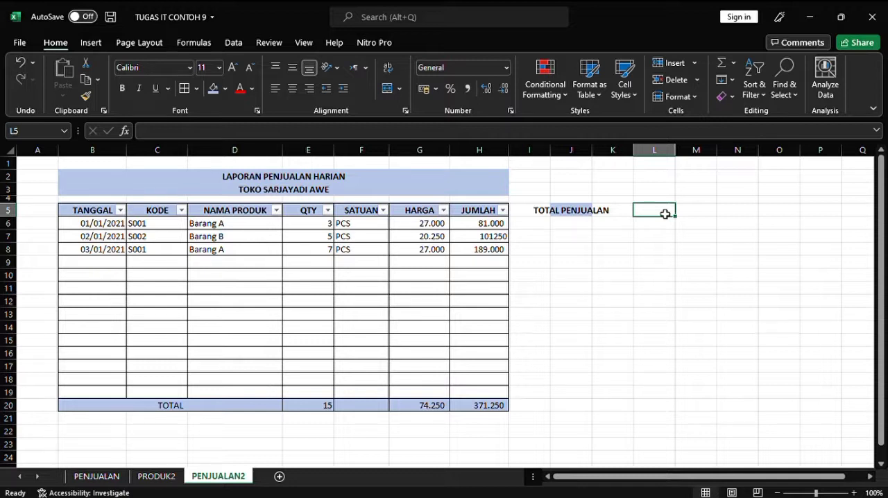
pyautogui.write('LABA KO')
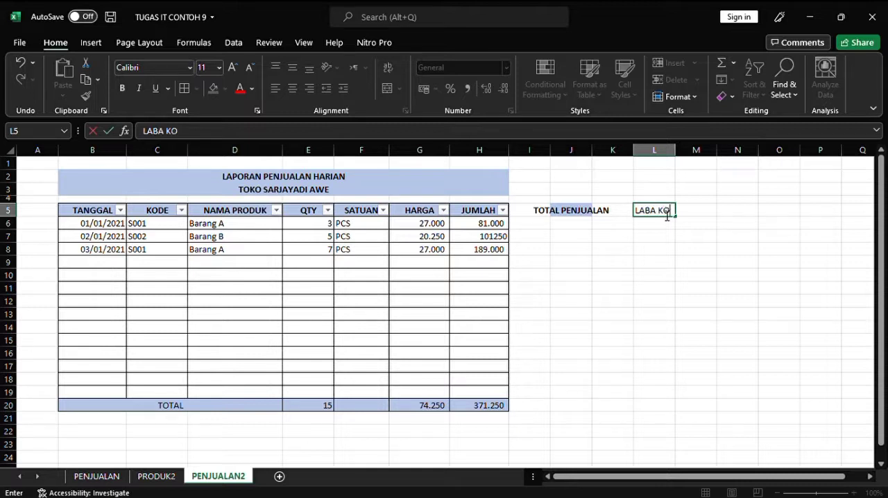
pyautogui.write('TOR')
pyautogui.press('Return')
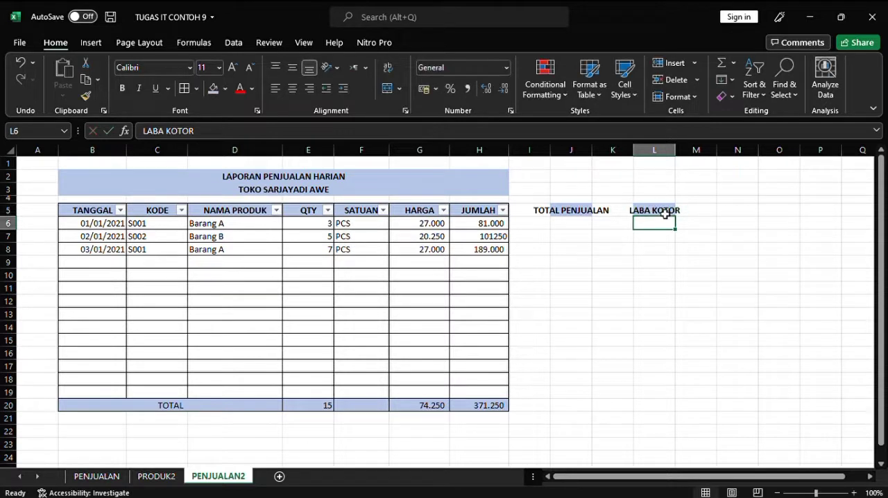
# Step: Widen columns J and L to fit their headings and narrow the spacer column K between them
pyautogui.click(541, 212)
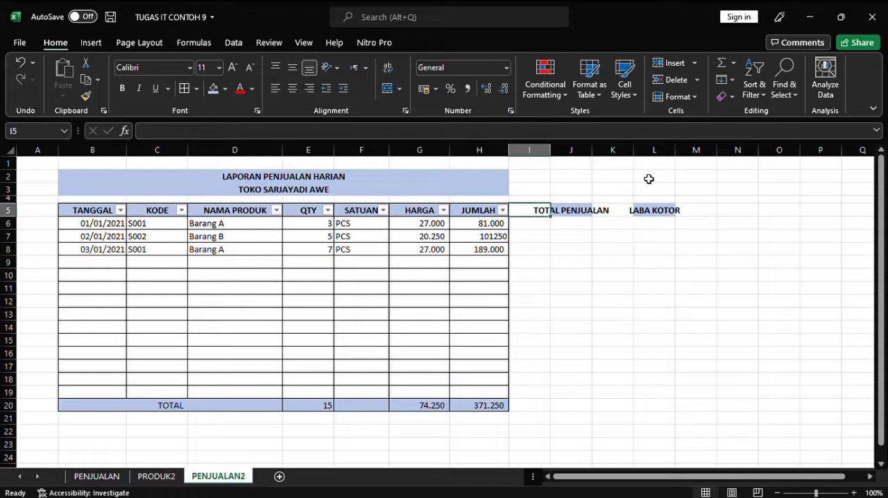
pyautogui.click(570, 216)
pyautogui.moveTo(594, 150); pyautogui.dragTo(637, 153)
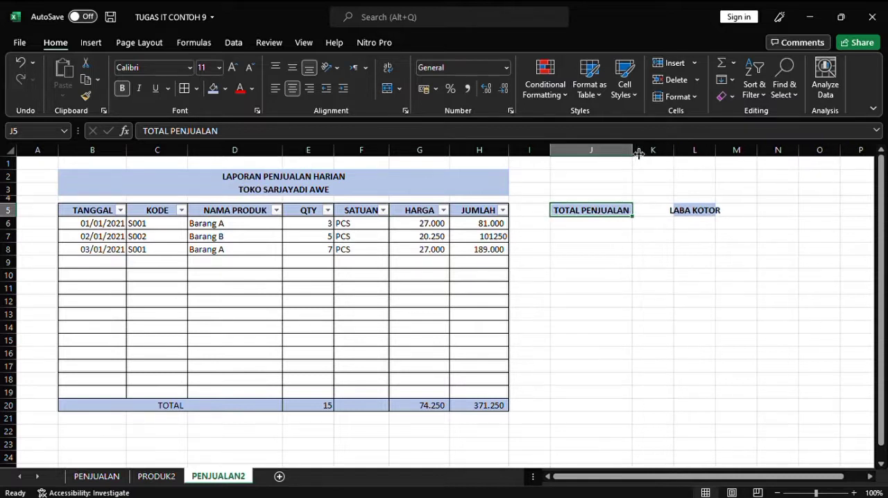
pyautogui.click(713, 154)
pyautogui.moveTo(714, 154); pyautogui.dragTo(747, 153)
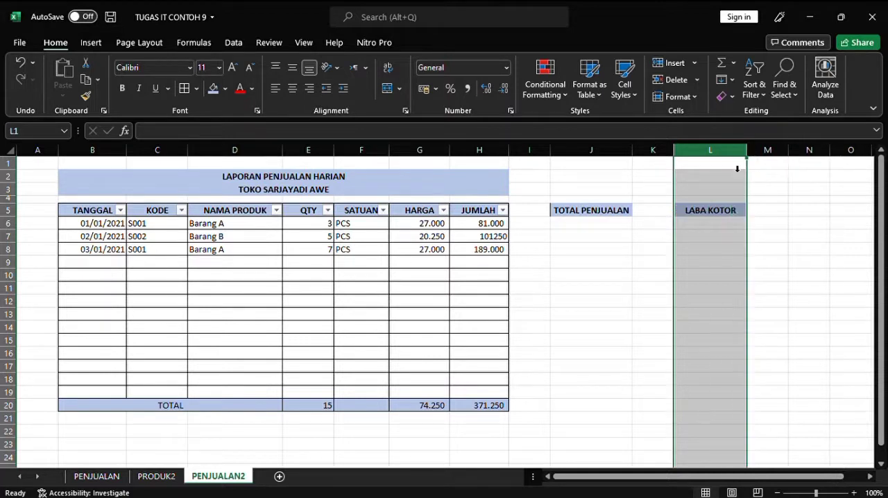
pyautogui.moveTo(677, 160); pyautogui.dragTo(654, 173)
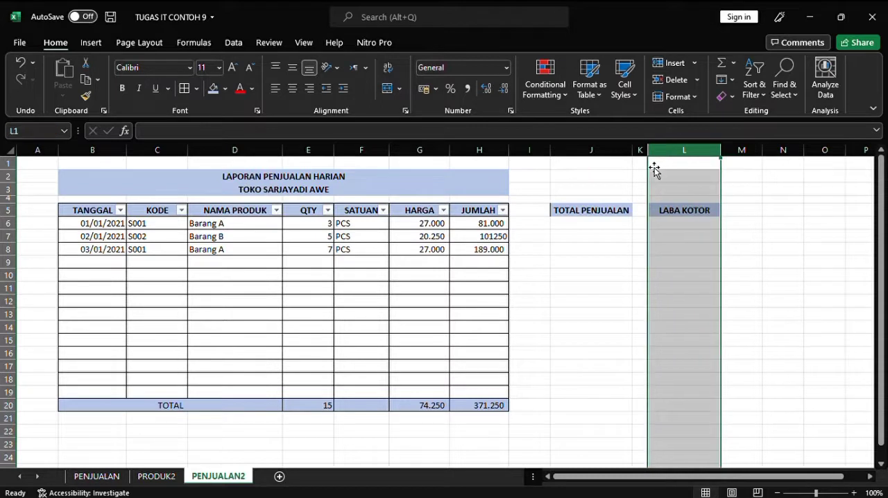
# Step: Apply all borders to the TOTAL PENJUALAN box in J5:J6 and the LABA KOTOR box in L5:L6
pyautogui.click(595, 217)
pyautogui.moveTo(587, 210); pyautogui.dragTo(583, 227)
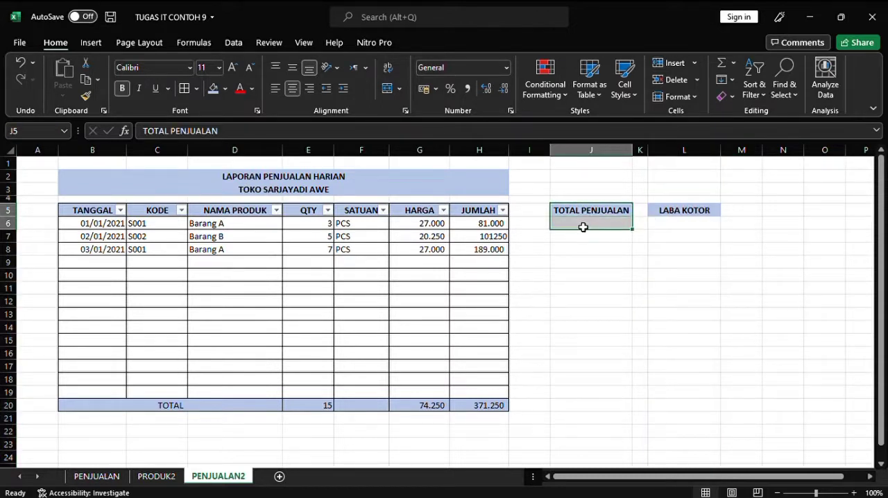
pyautogui.click(184, 89)
pyautogui.moveTo(678, 210); pyautogui.dragTo(681, 227)
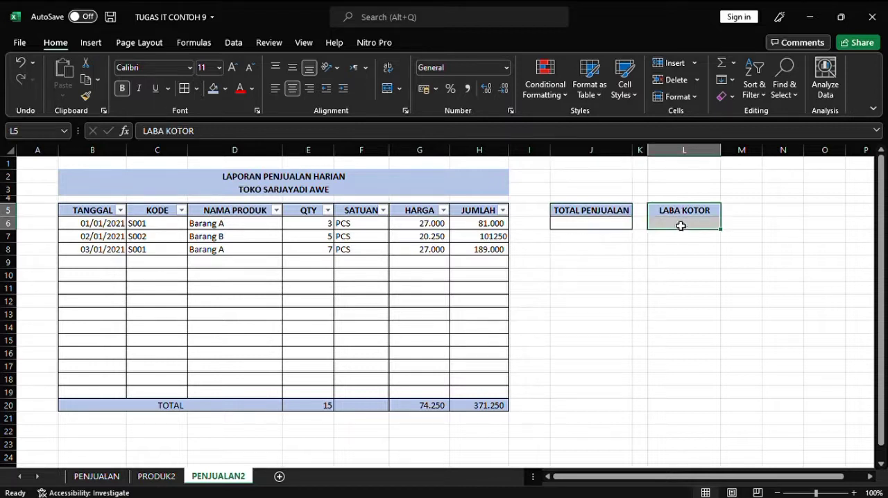
pyautogui.click(190, 91)
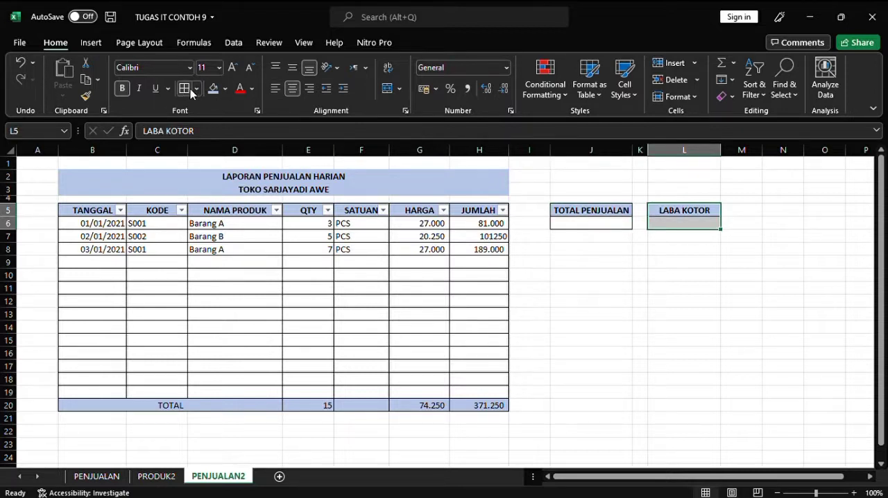
# Step: Set J6:L6 to the Number format with a thousands separator and no decimals
pyautogui.click(594, 226)
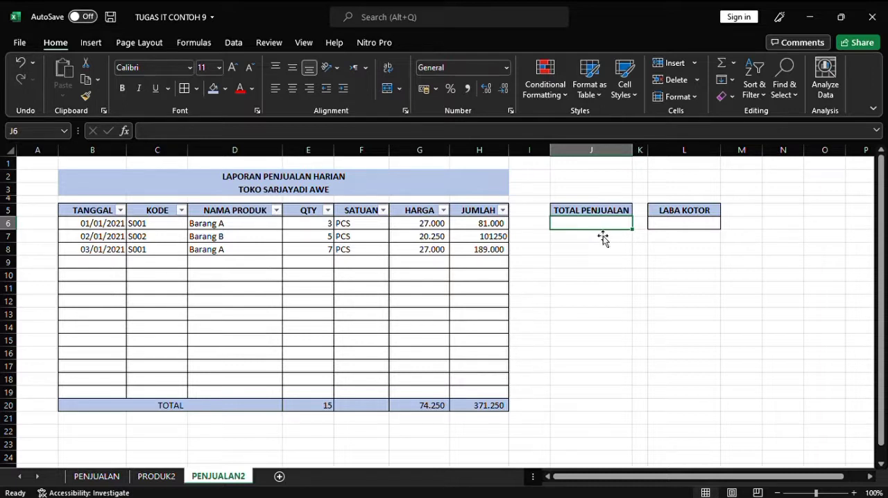
pyautogui.moveTo(616, 225); pyautogui.dragTo(674, 227)
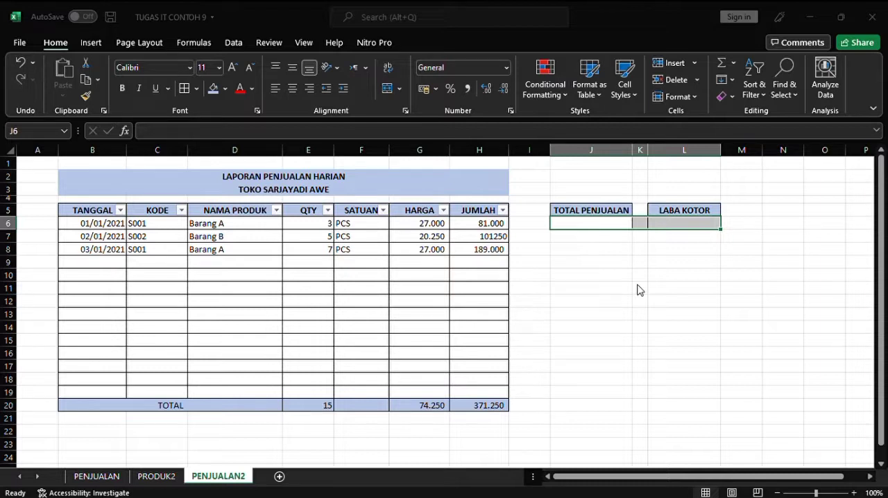
pyautogui.click(797, 482)
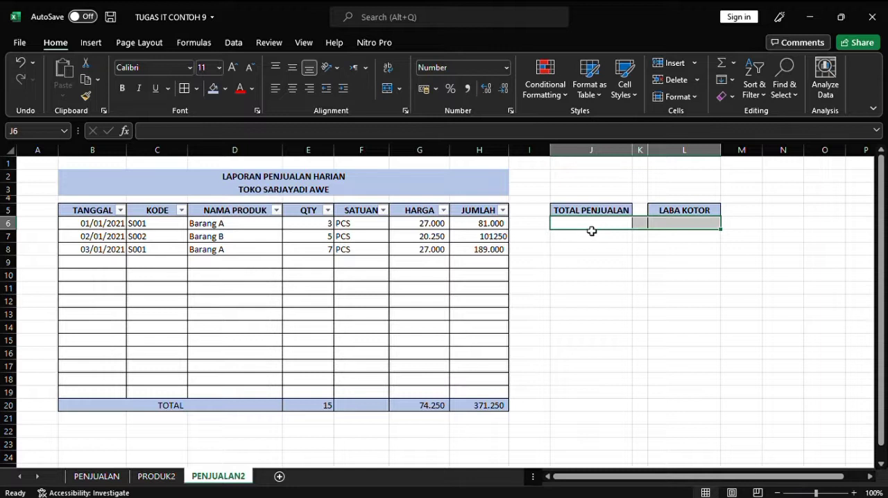
# Step: Try to name the JUMLAH total cell H20 LABA and return to the PENJUALAN2 sheet
pyautogui.click(591, 231)
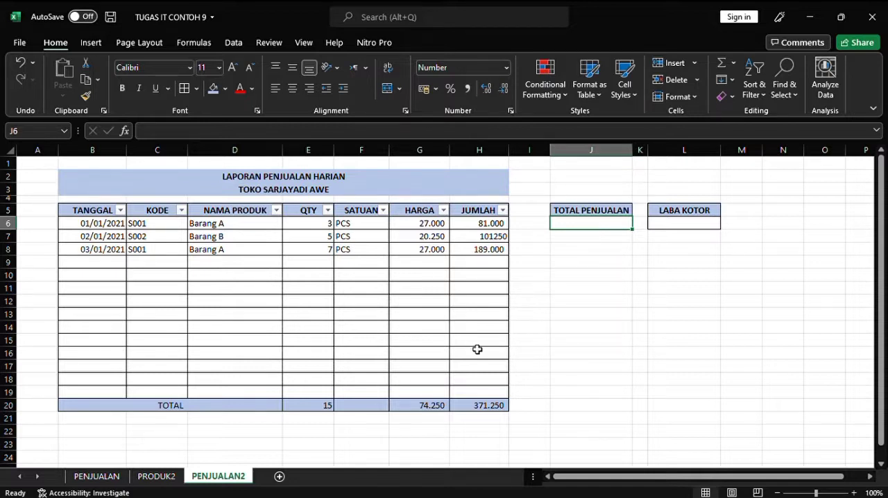
pyautogui.click(484, 411)
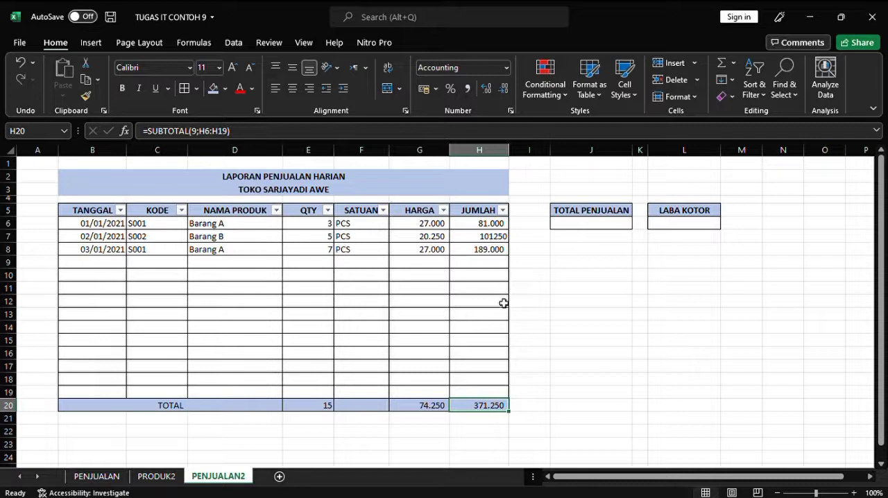
pyautogui.click(44, 131)
pyautogui.press('BackSpace')
pyautogui.write('LABA')
pyautogui.press('Return')
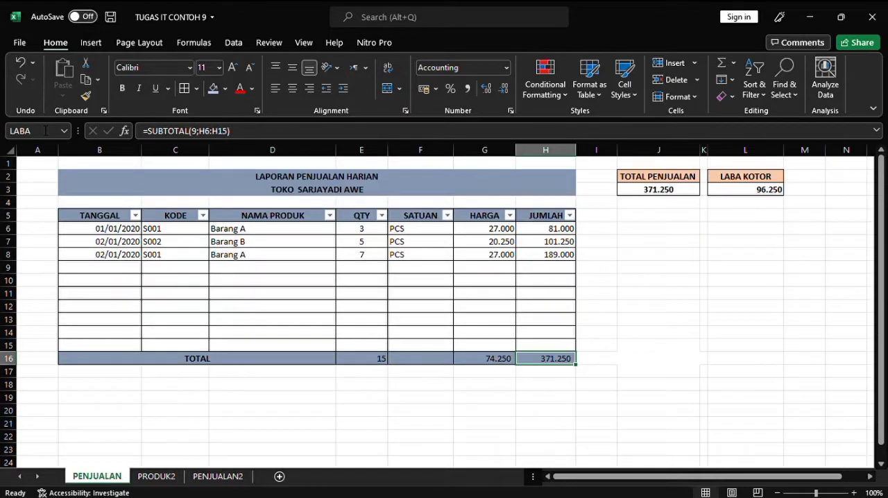
pyautogui.click(236, 478)
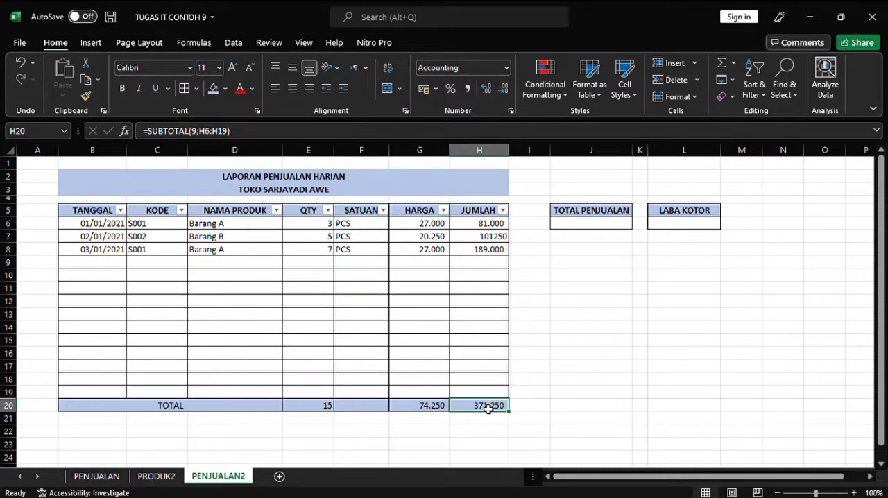
# Step: Define the name LABA2 for the JUMLAH total cell H20 on PENJUALAN2
pyautogui.click(41, 132)
pyautogui.press('BackSpace')
pyautogui.write('LABA2')
pyautogui.press('Return')
# Step: Enter the formula =LABA2 in J6 under TOTAL PENJUALAN
pyautogui.click(574, 225)
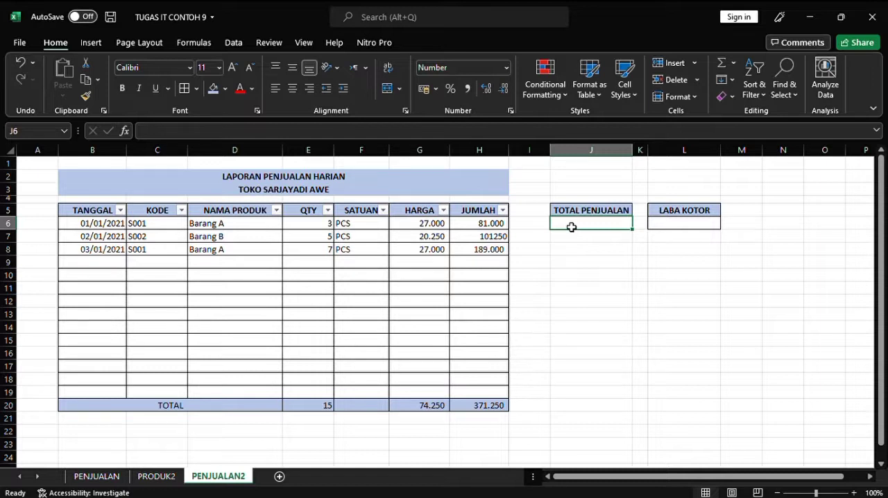
pyautogui.write('=L')
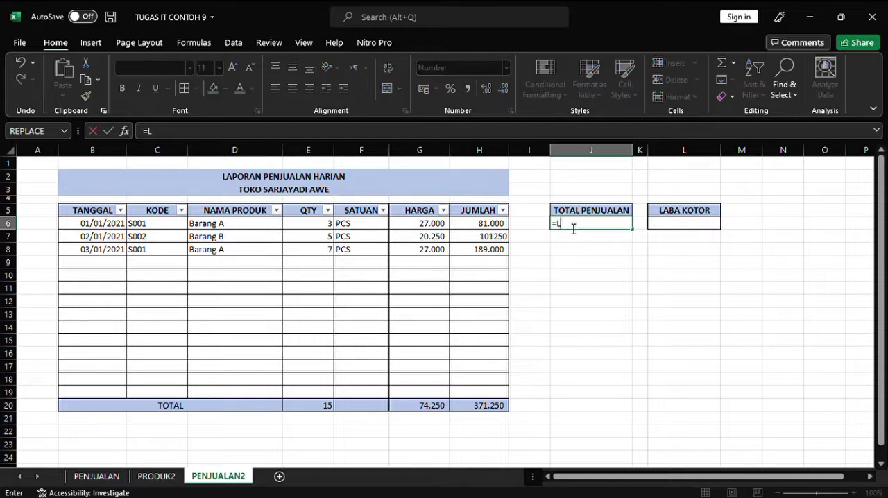
pyautogui.write('ABA2')
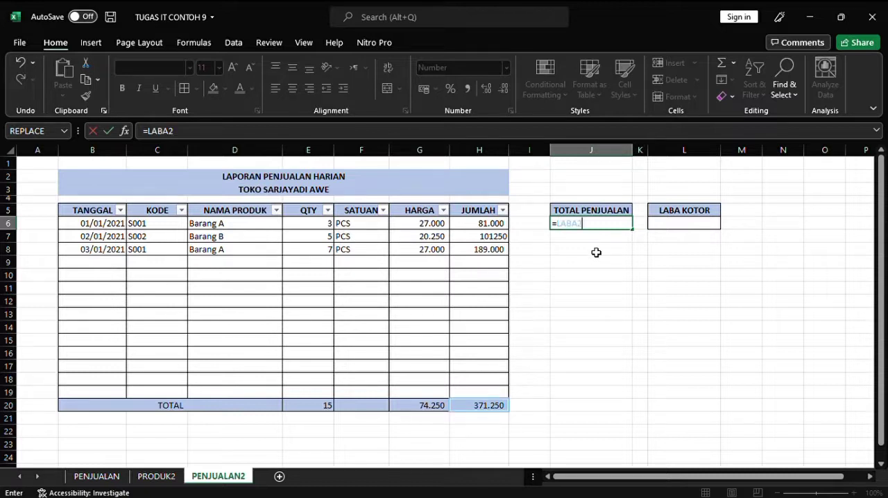
pyautogui.press('Return')
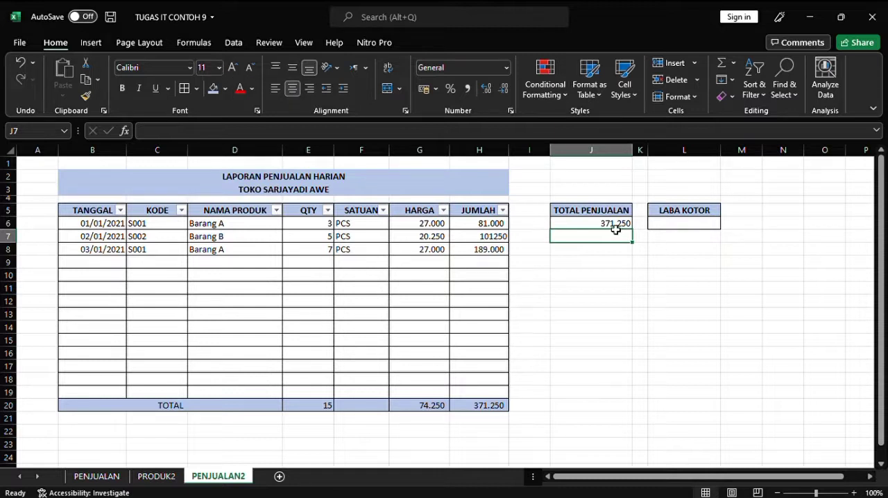
# Step: Center the total sales value in J6 and make it bold
pyautogui.click(561, 224)
pyautogui.click(292, 88)
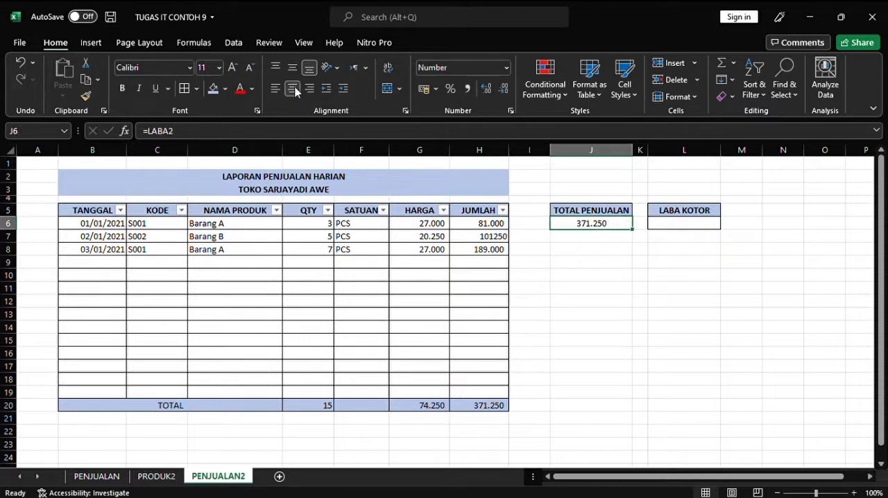
pyautogui.click(587, 270)
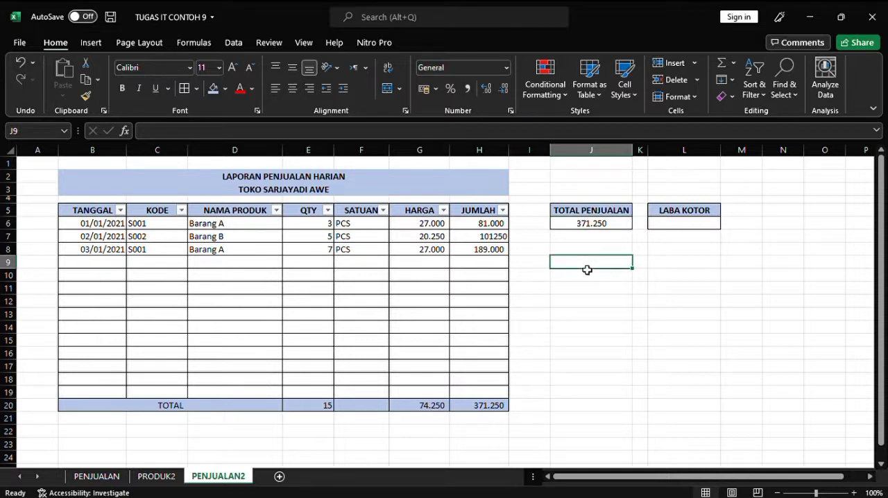
pyautogui.click(594, 232)
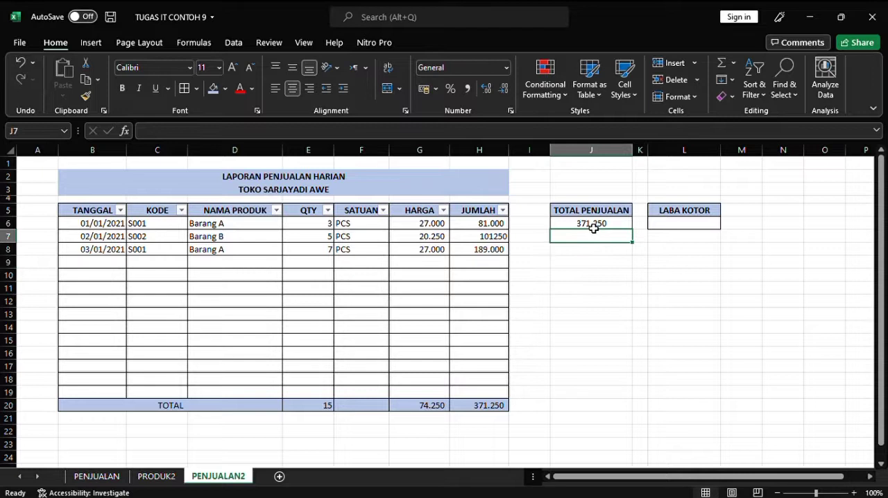
pyautogui.click(121, 88)
pyautogui.click(587, 256)
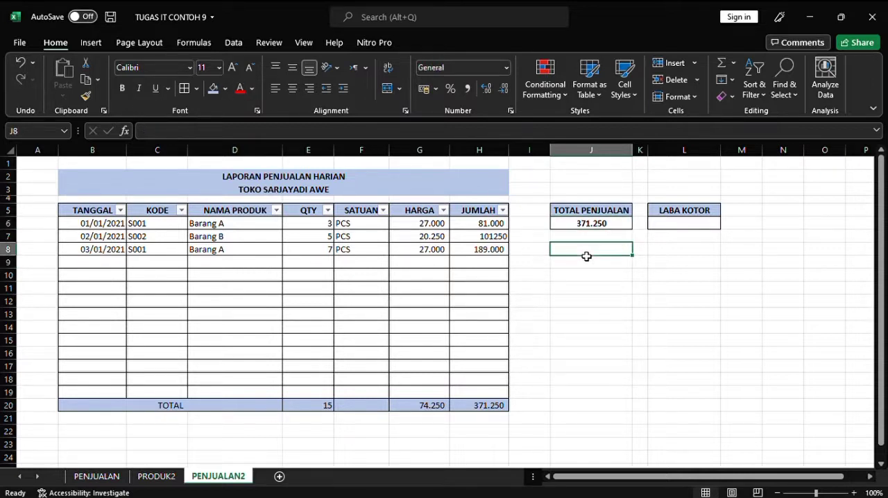
pyautogui.click(433, 229)
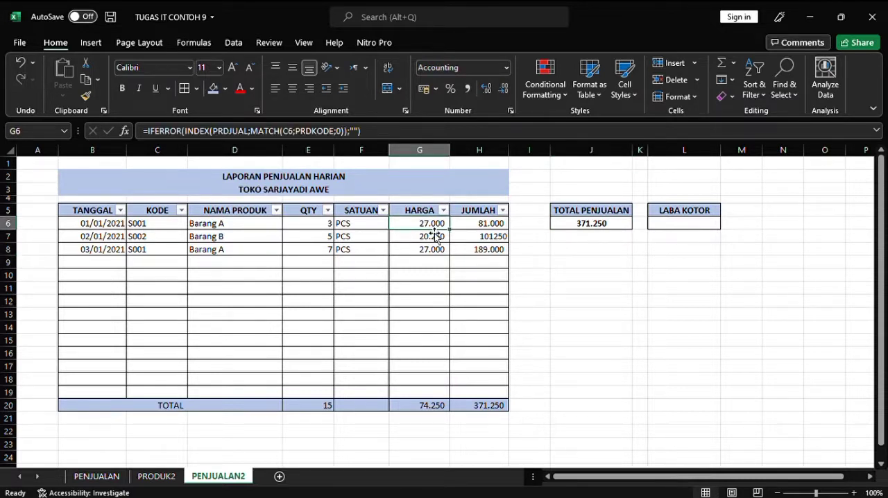
pyautogui.click(585, 257)
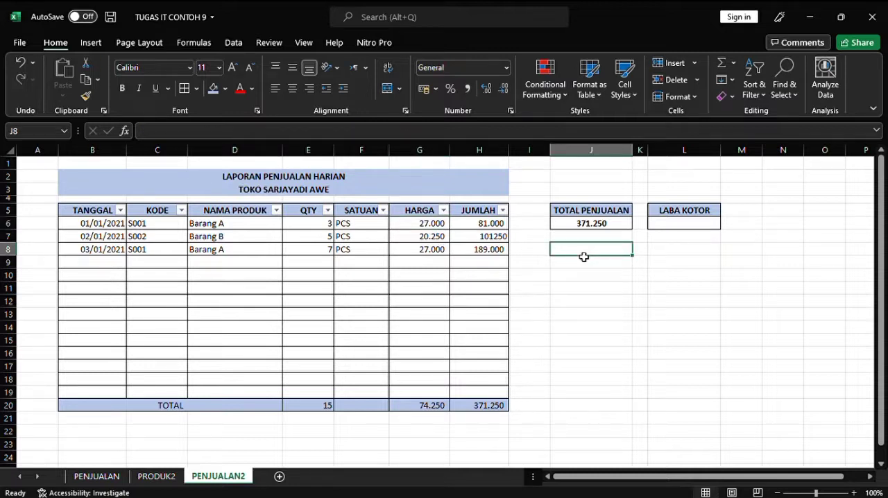
pyautogui.click(423, 227)
pyautogui.moveTo(362, 131); pyautogui.dragTo(142, 130)
pyautogui.hotkey('ctrl', 'c')
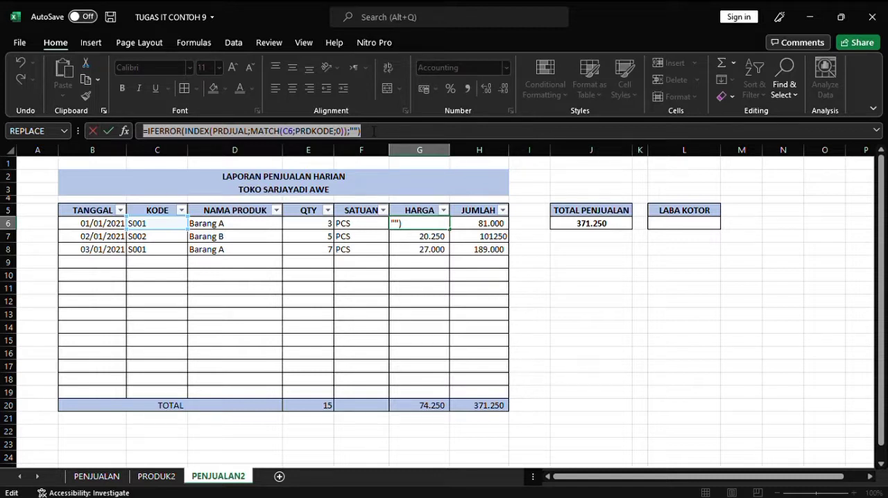
pyautogui.write('=')
pyautogui.click(600, 253)
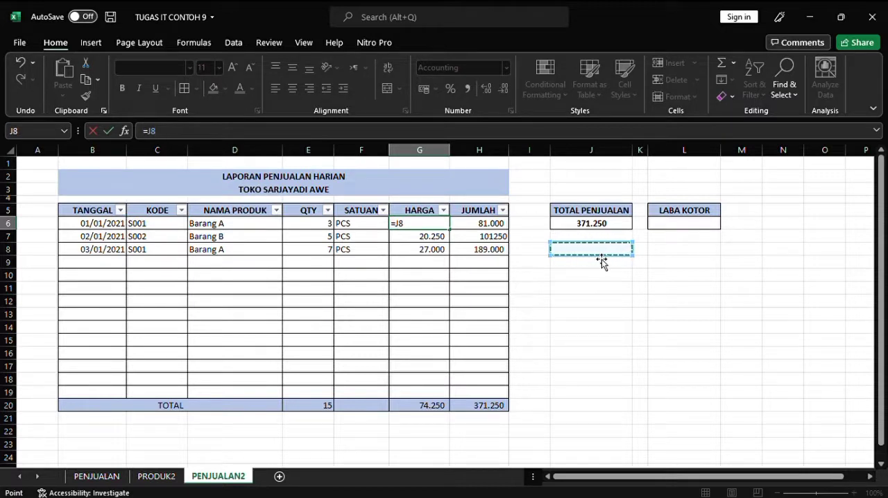
pyautogui.click(587, 275)
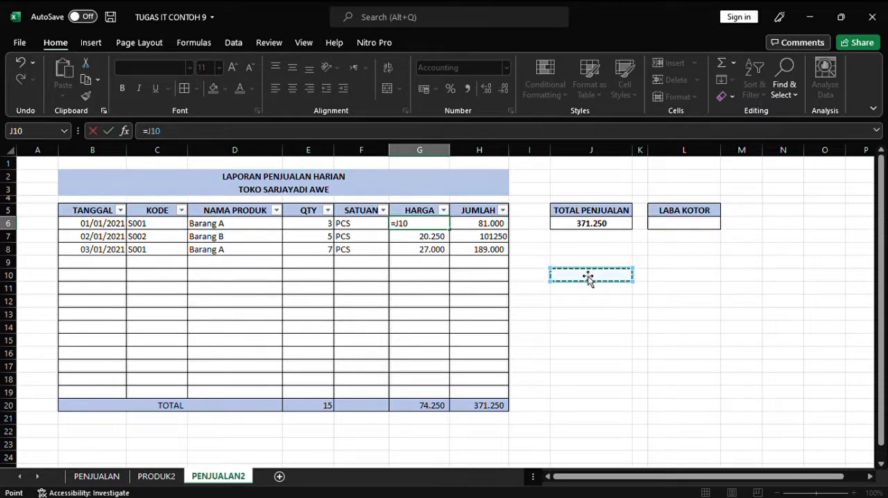
pyautogui.click(22, 62)
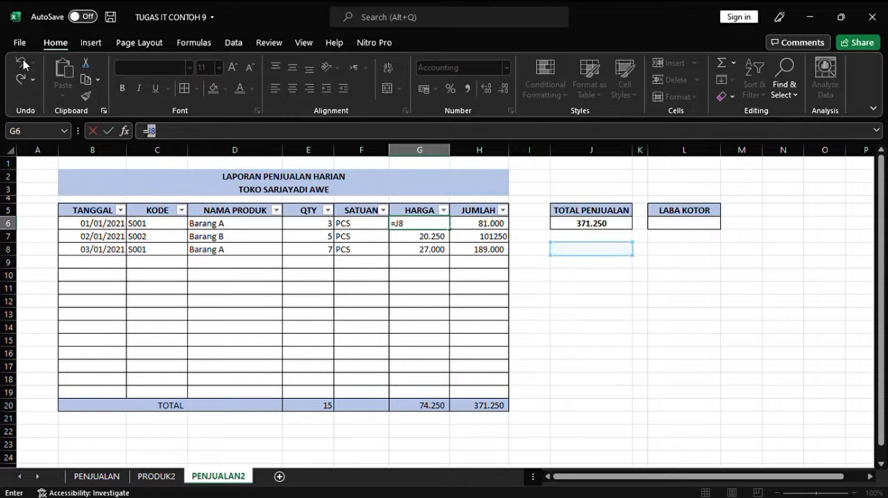
pyautogui.click(413, 265)
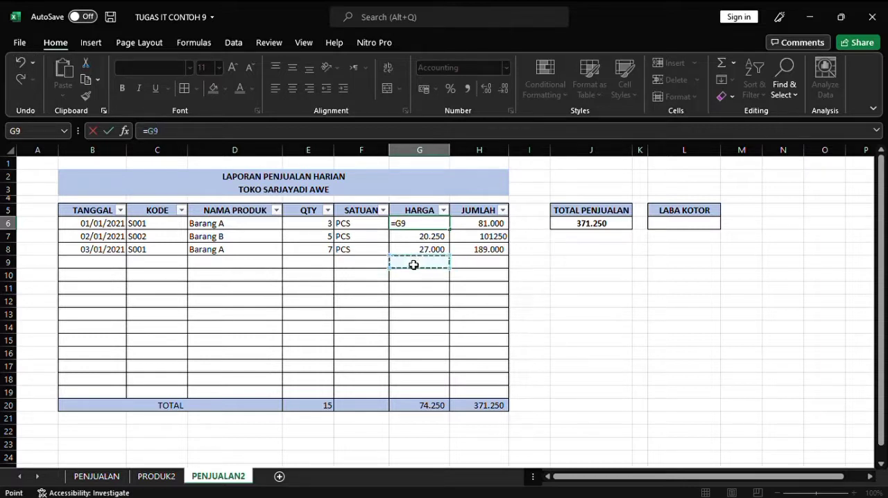
pyautogui.click(17, 62)
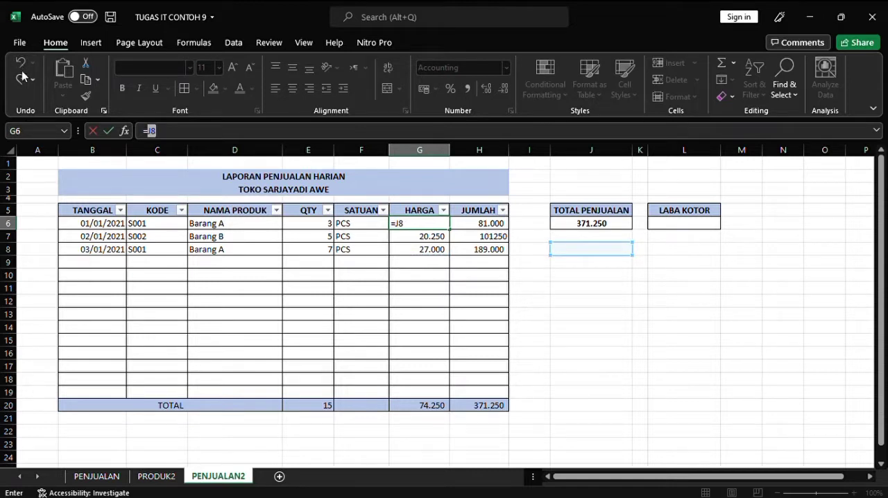
pyautogui.click(22, 79)
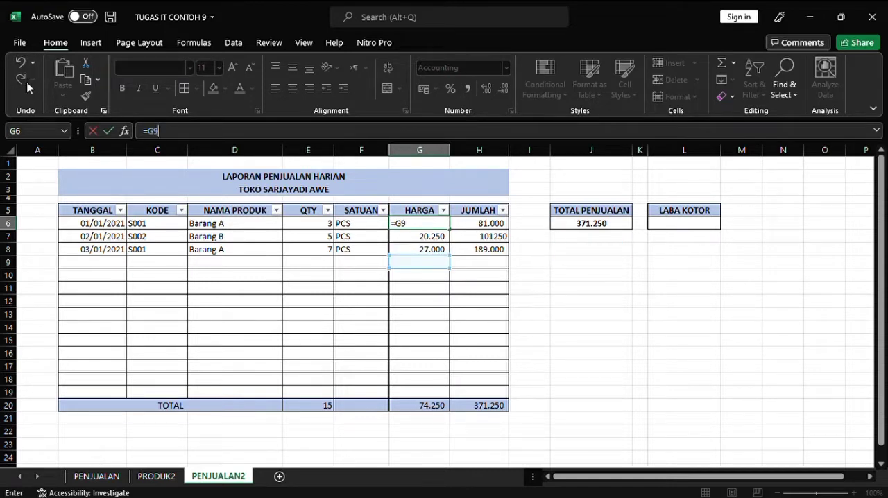
pyautogui.click(20, 63)
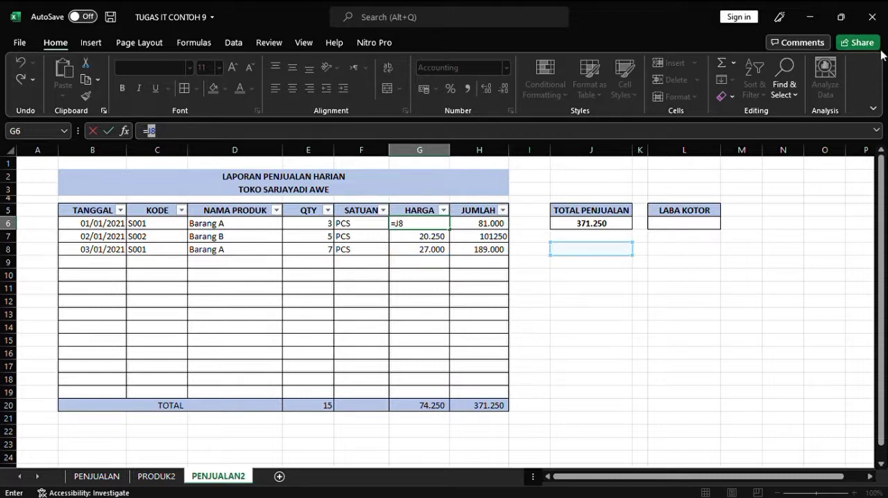
pyautogui.press('Escape')
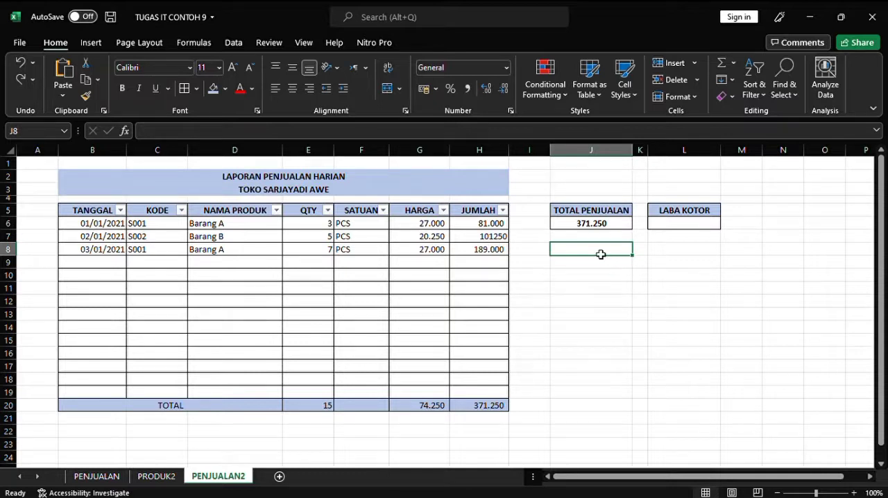
# Step: Paste the price lookup formula from G6 into J8 and replace its PRDJUAL range with PRDMODAL
pyautogui.hotkey('ctrl', 'v')
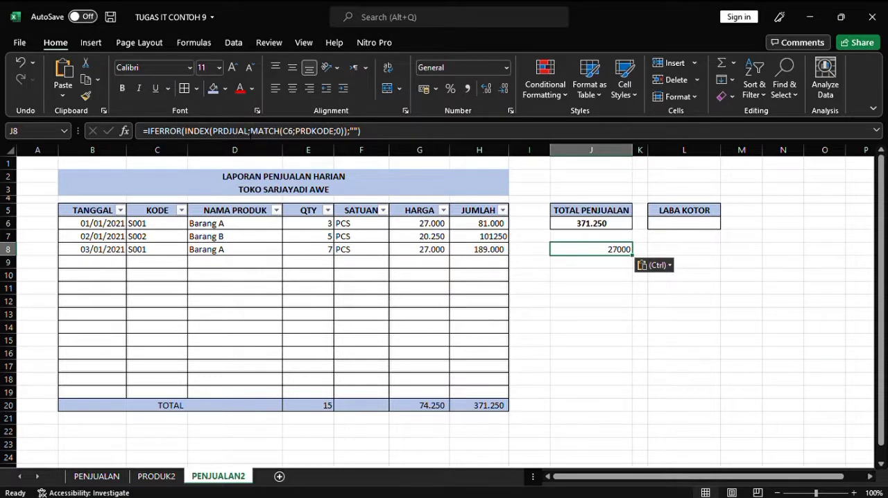
pyautogui.click(245, 132)
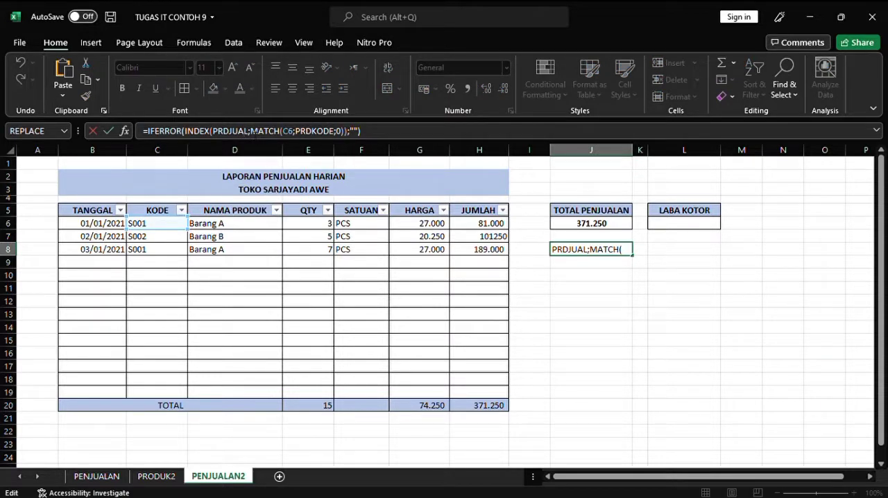
pyautogui.press('BackSpace')
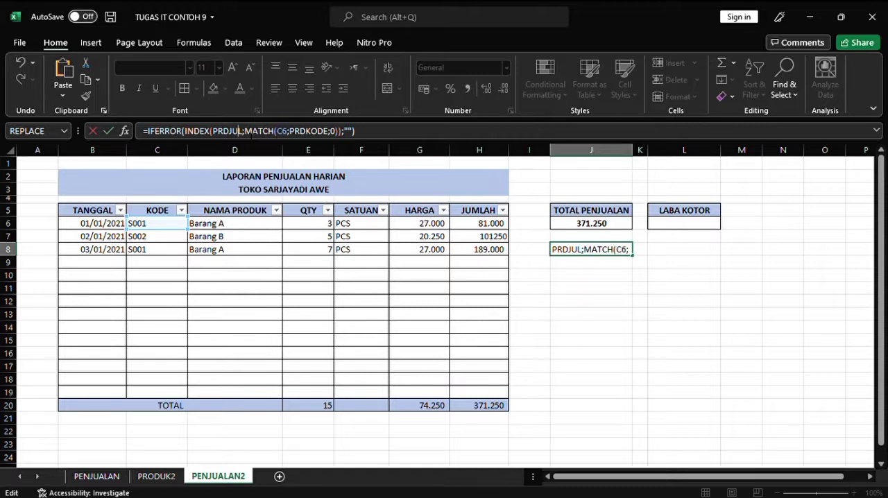
pyautogui.press('BackSpace')
pyautogui.press('BackSpace')
pyautogui.press('BackSpace')
pyautogui.press('BackSpace')
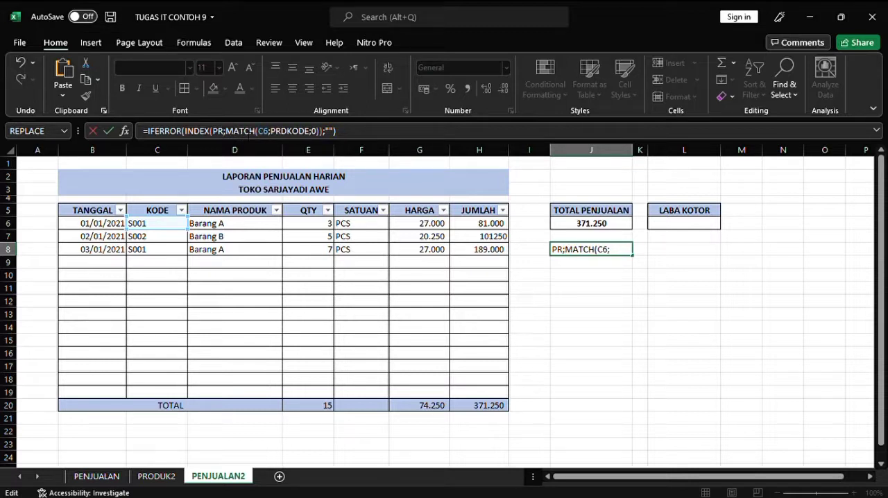
pyautogui.write('DMO')
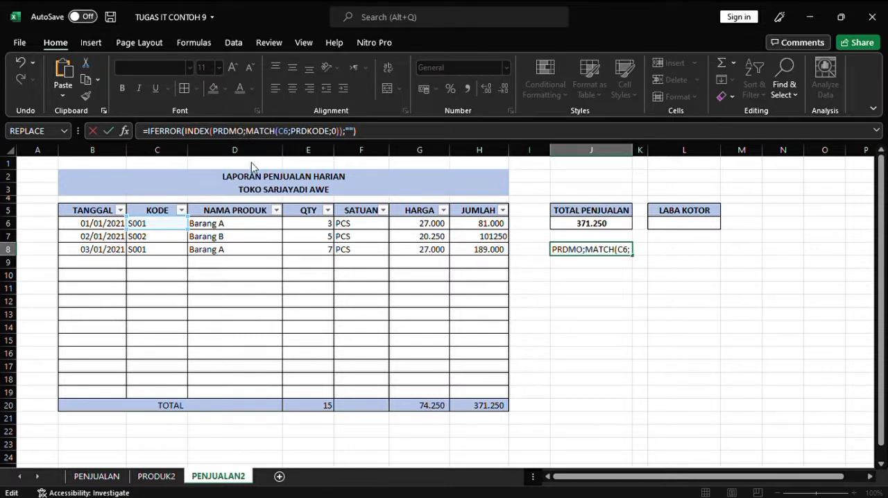
pyautogui.write('DAL')
pyautogui.press('Return')
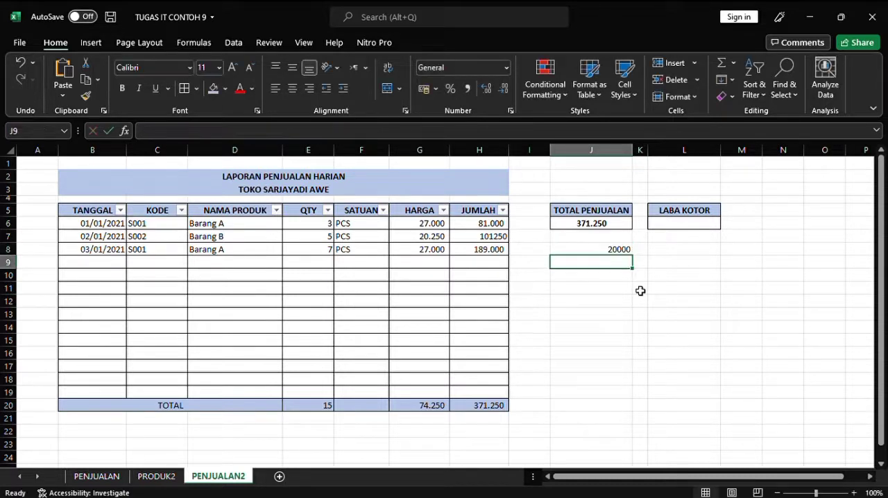
# Step: Fill the PRDMODAL lookup formula from J8 down through J21
pyautogui.click(626, 252)
pyautogui.moveTo(638, 260); pyautogui.dragTo(627, 425)
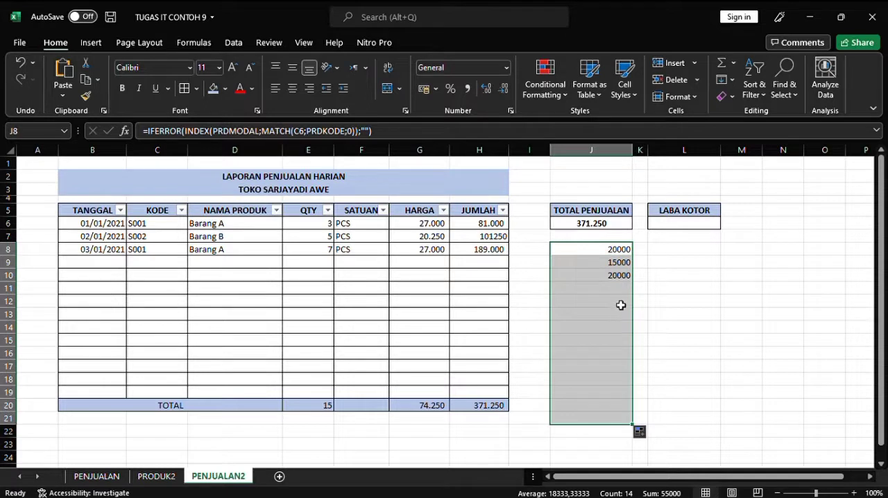
pyautogui.click(595, 410)
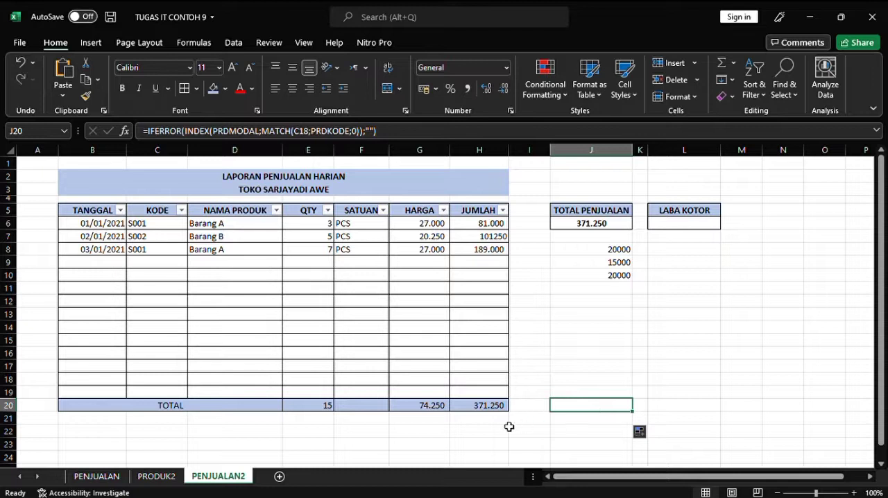
# Step: Copy the SUBTOTAL formula from the JUMLAH total in H20 into J20
pyautogui.click(498, 406)
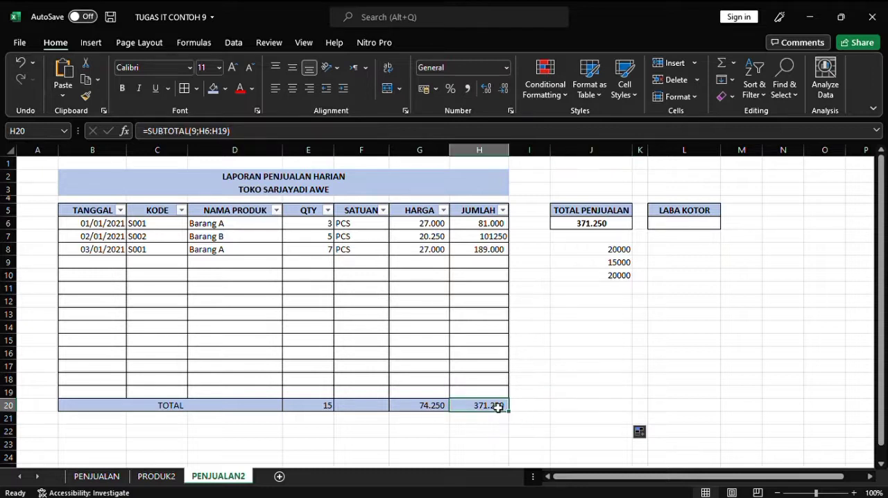
pyautogui.click(576, 411)
pyautogui.hotkey('ctrl', 'v')
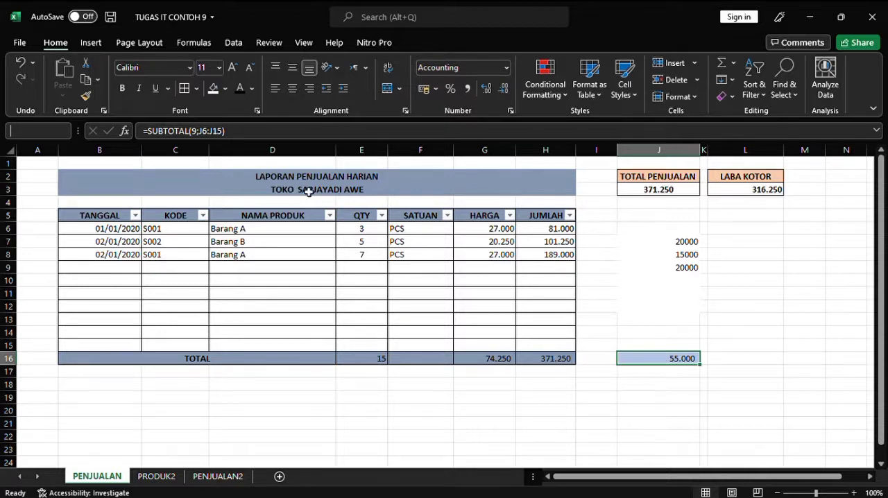
# Step: Define the name MODAL2 for the cost subtotal cell J16 on the PENJUALAN sheet
pyautogui.click(55, 134)
pyautogui.write('MODAL2')
pyautogui.press('Return')
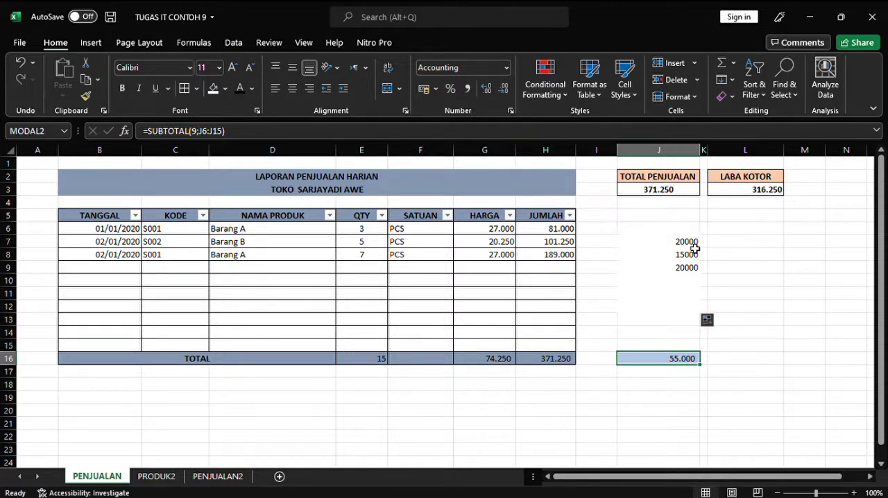
# Step: Replace the LABA KOTOR formula in L3 with =J3-MODAL2
pyautogui.click(759, 195)
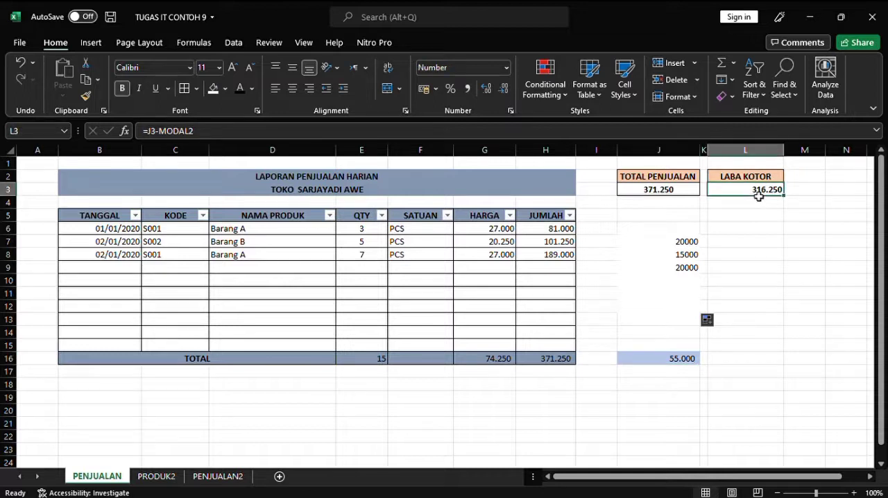
pyautogui.press('BackSpace')
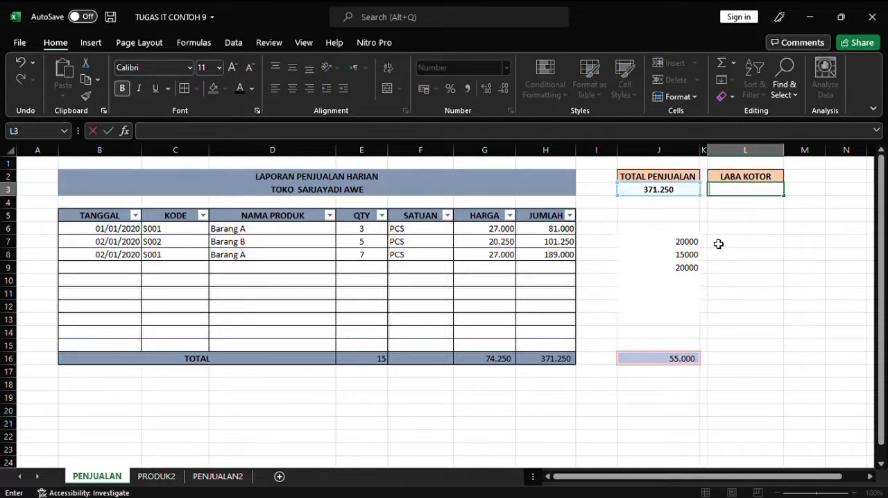
pyautogui.write('=')
pyautogui.click(679, 195)
pyautogui.write('-MODAL')
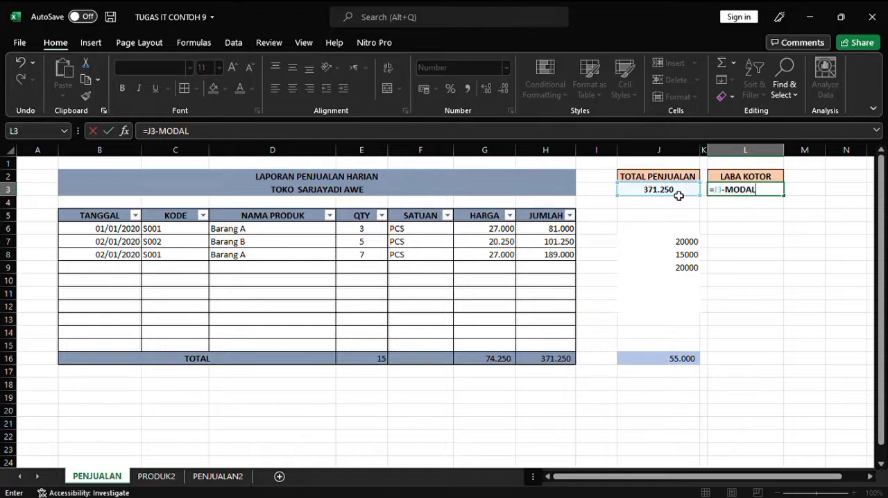
pyautogui.write('2')
pyautogui.press('Return')
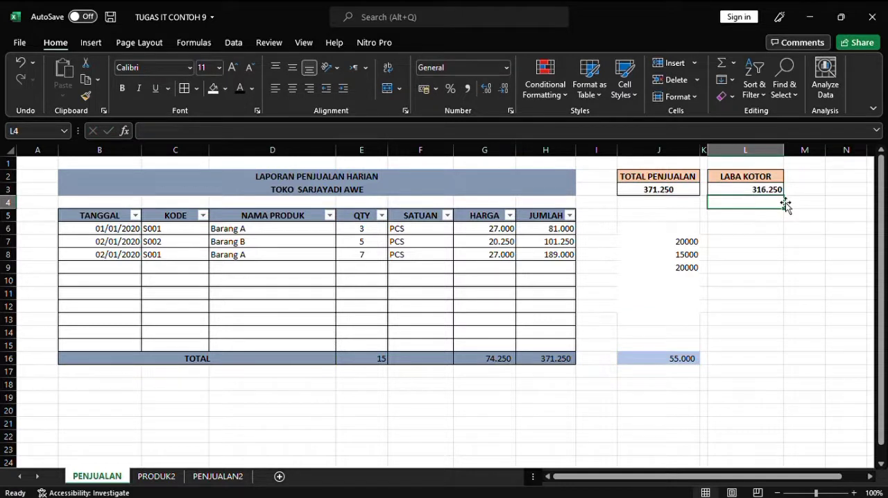
# Step: Multiply the INDEX/MATCH result in J7 by the quantity in E6 inside the IFERROR, and fill the formula down to J15
pyautogui.click(687, 248)
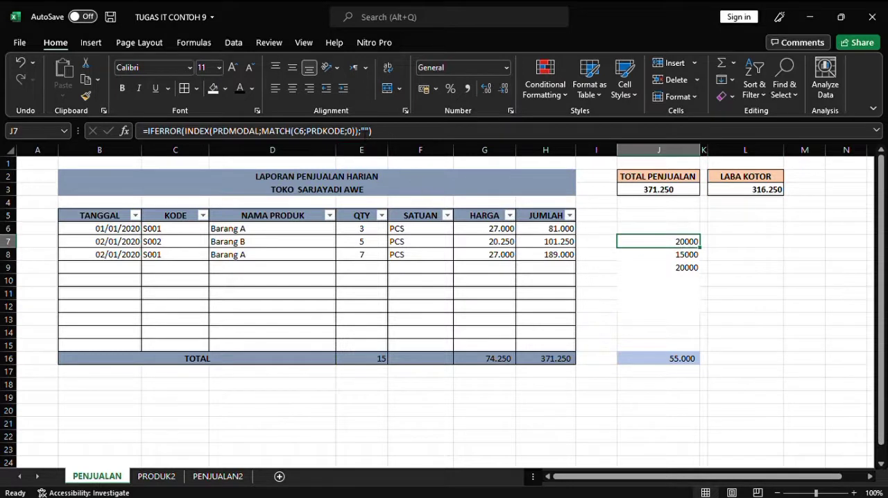
pyautogui.click(365, 131)
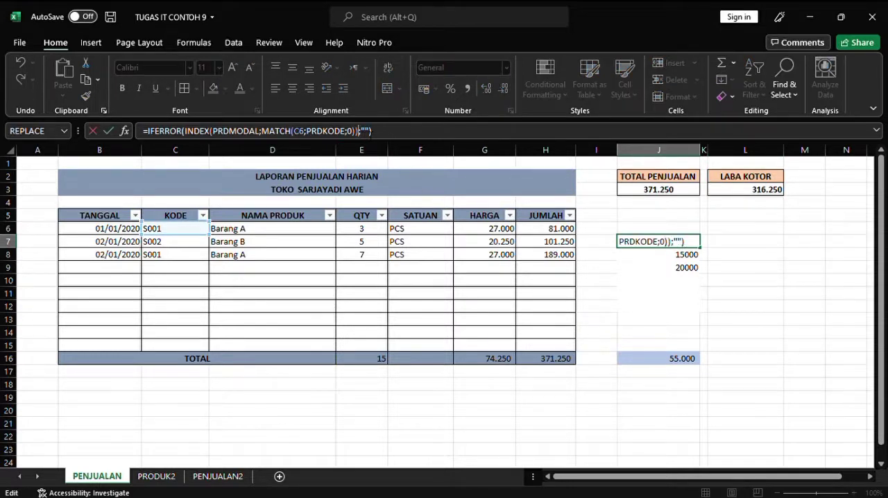
pyautogui.write('*')
pyautogui.click(373, 233)
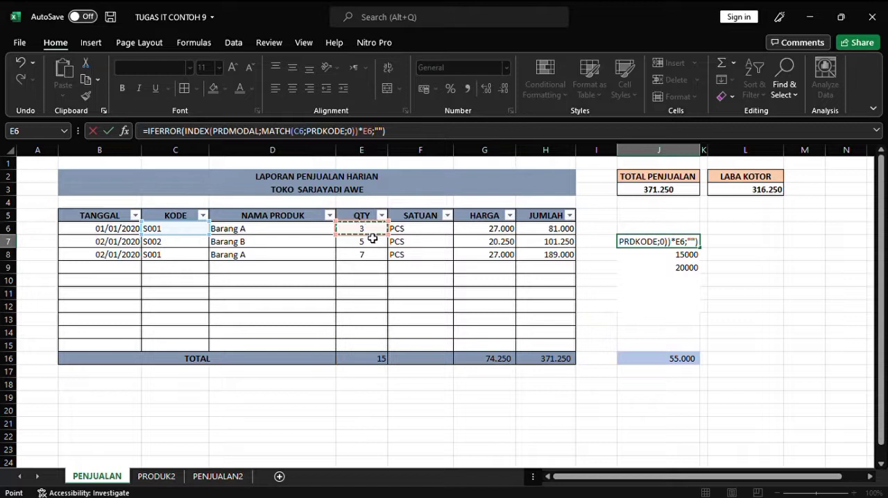
pyautogui.press('Return')
pyautogui.moveTo(696, 245); pyautogui.dragTo(695, 353)
pyautogui.click(759, 300)
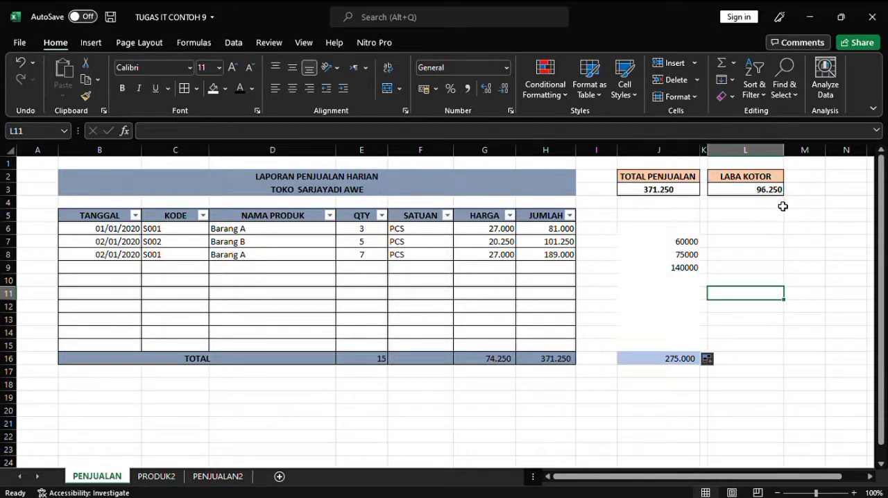
# Step: Hide the helper cost values in J7, J8 and J9 by setting their font color to white
pyautogui.click(687, 254)
pyautogui.click(685, 240)
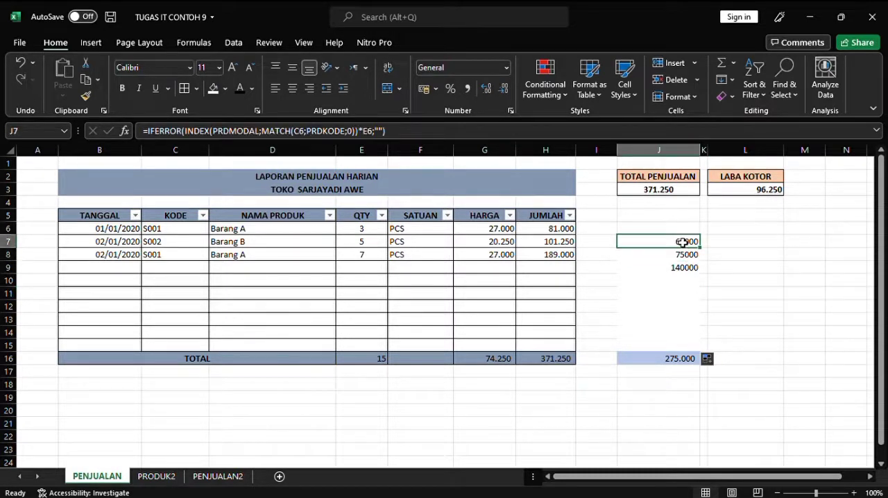
pyautogui.click(240, 88)
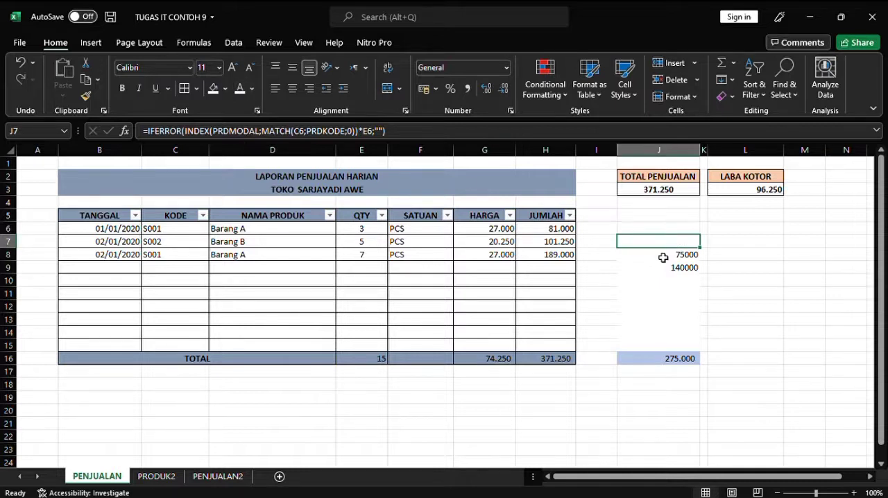
pyautogui.click(629, 255)
pyautogui.click(240, 88)
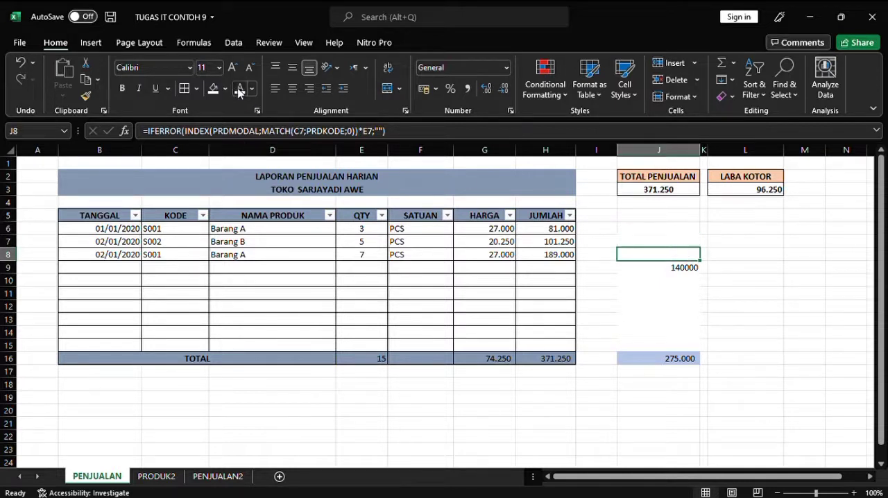
pyautogui.click(656, 271)
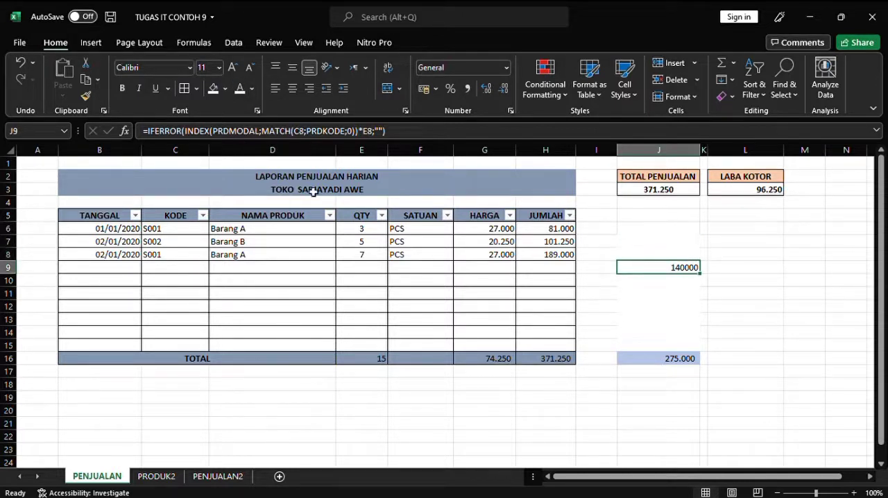
pyautogui.click(241, 94)
# Step: Hide the cost subtotal in J16 by giving the cell a white fill and white font
pyautogui.click(654, 363)
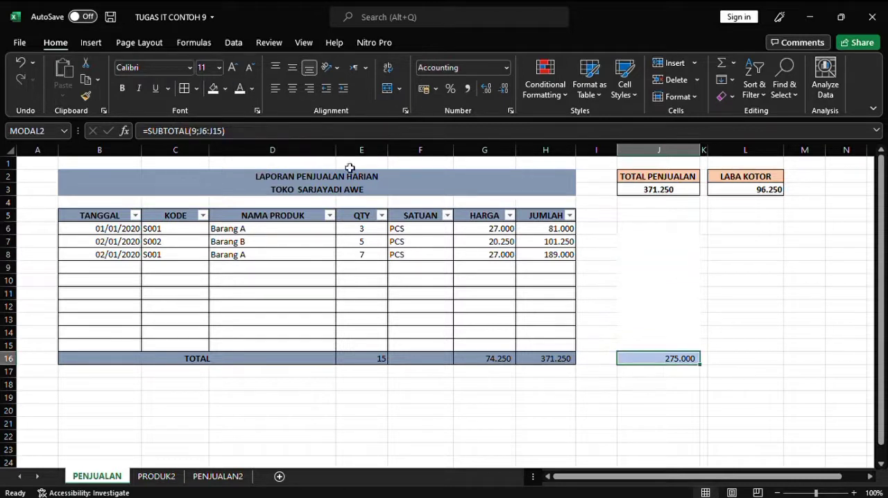
pyautogui.click(213, 88)
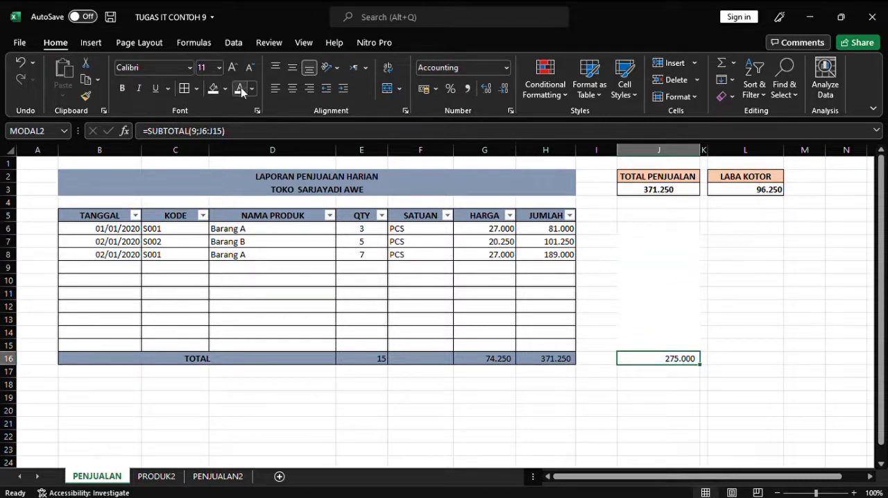
pyautogui.click(242, 89)
pyautogui.click(763, 285)
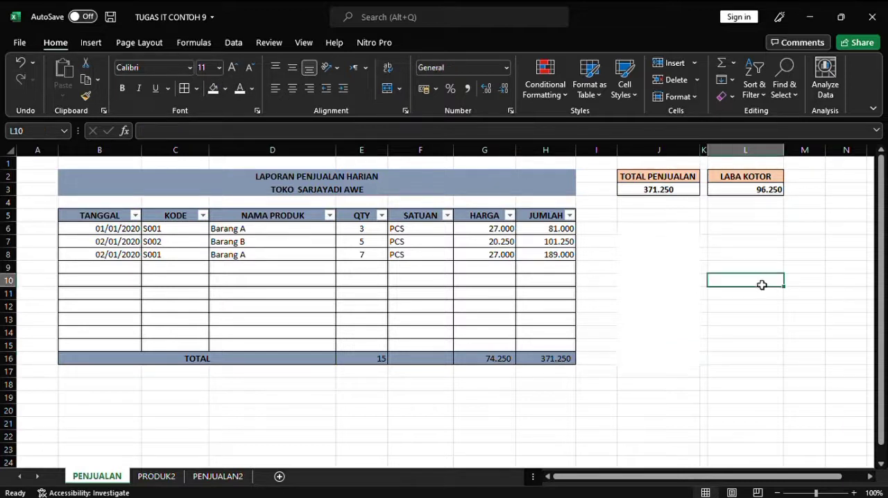